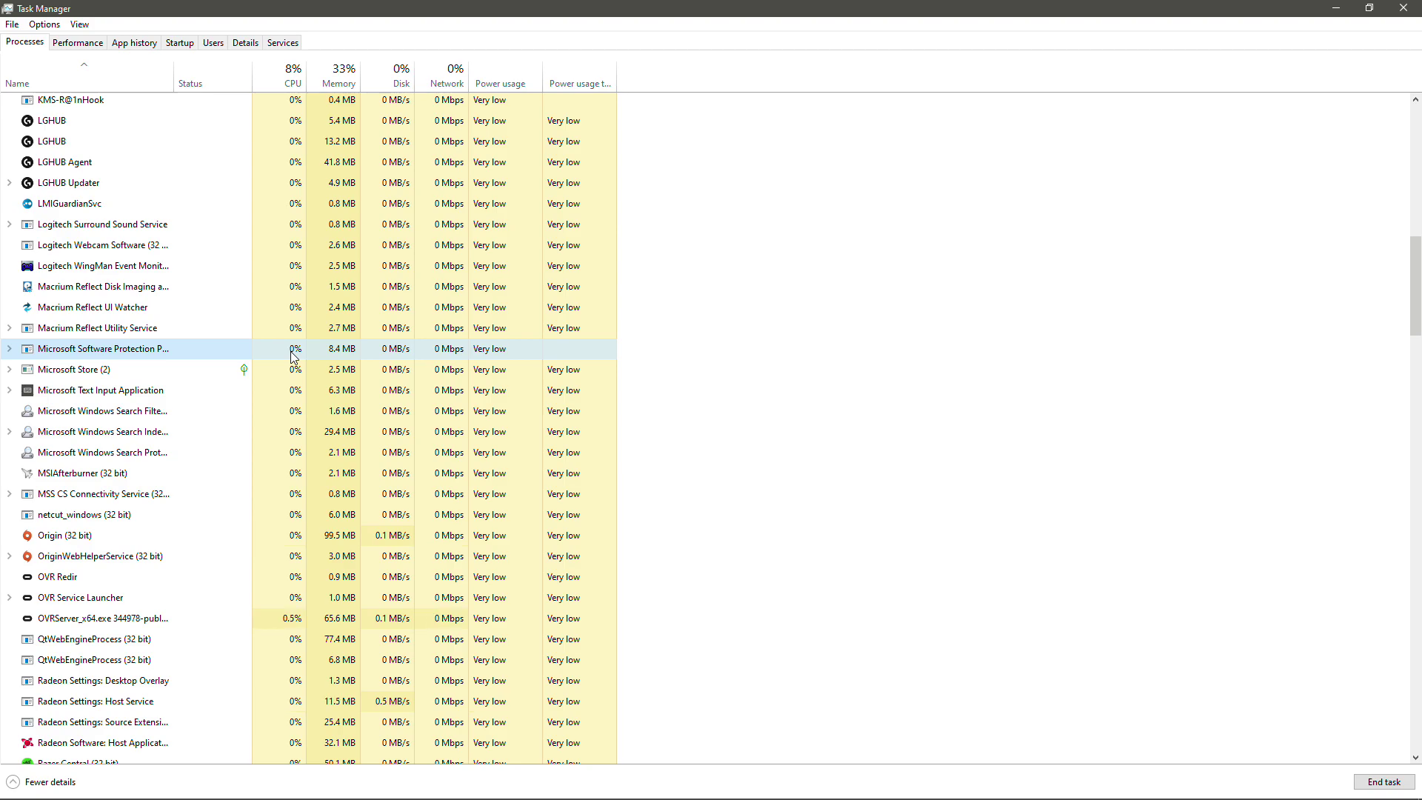
- Search the Start menu for 'resource monitor' and launch Resource Monitor
key(super)
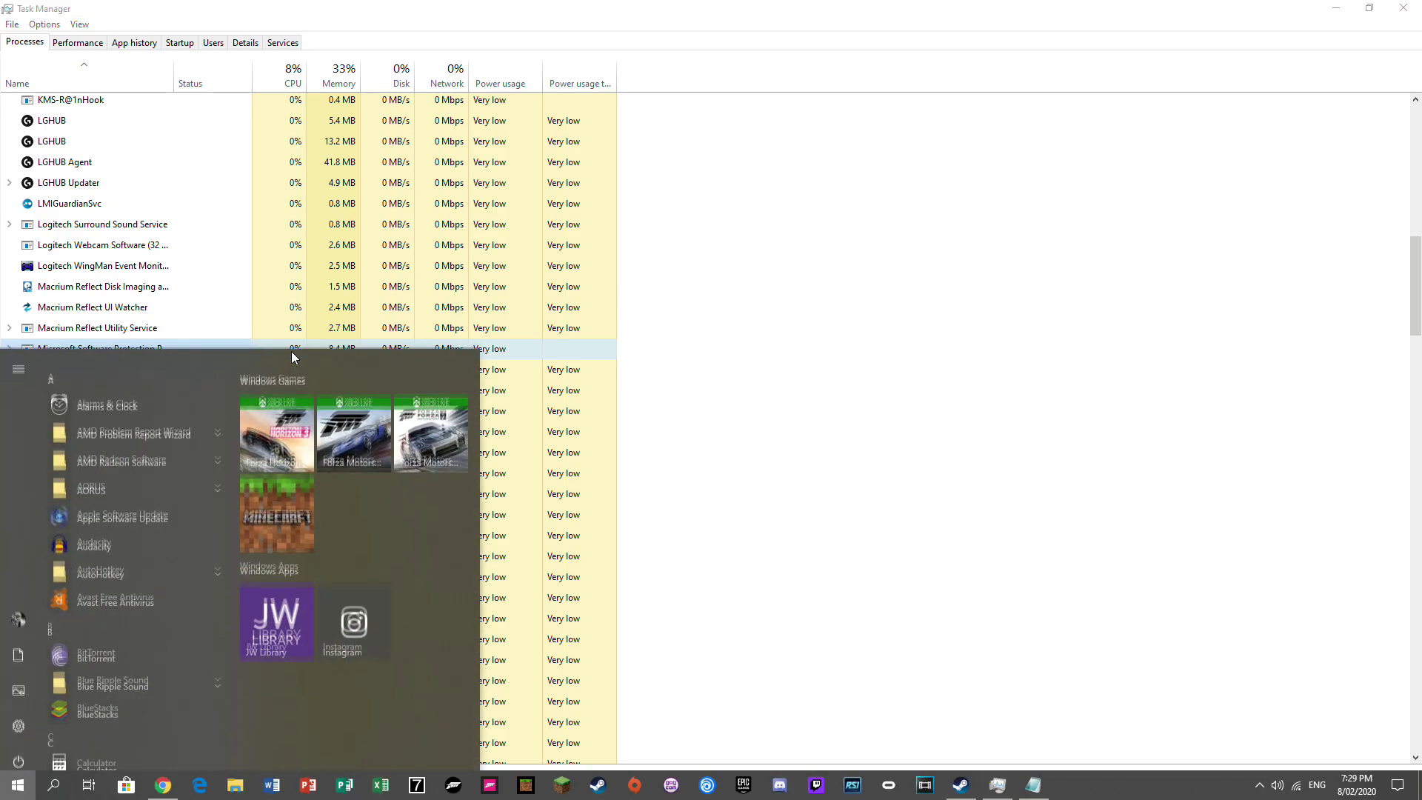
text(reource m)
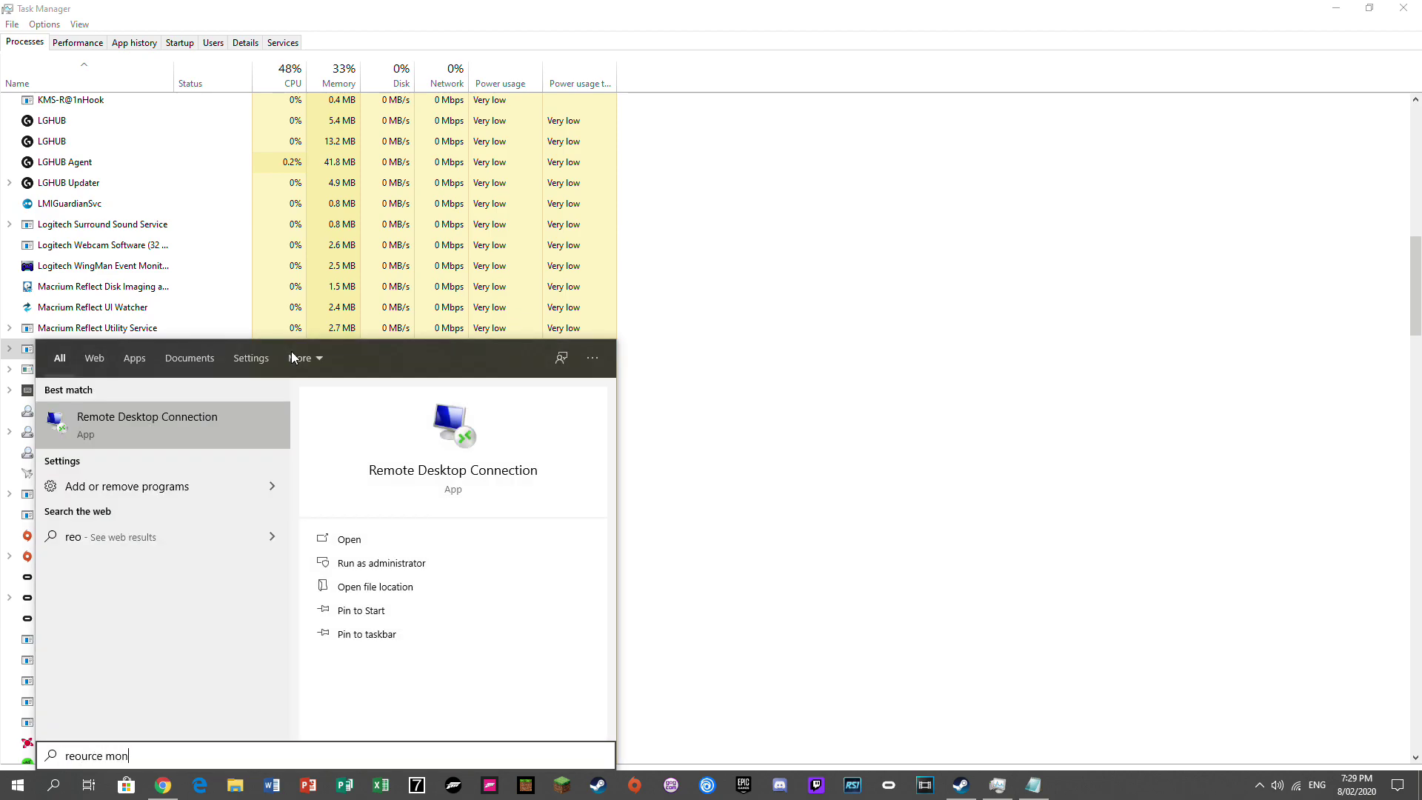
text(on)
key(BackSpace)
key(BackSpace)
key(BackSpace)
key(BackSpace)
key(BackSpace)
key(BackSpace)
key(BackSpace)
key(BackSpace)
key(BackSpace)
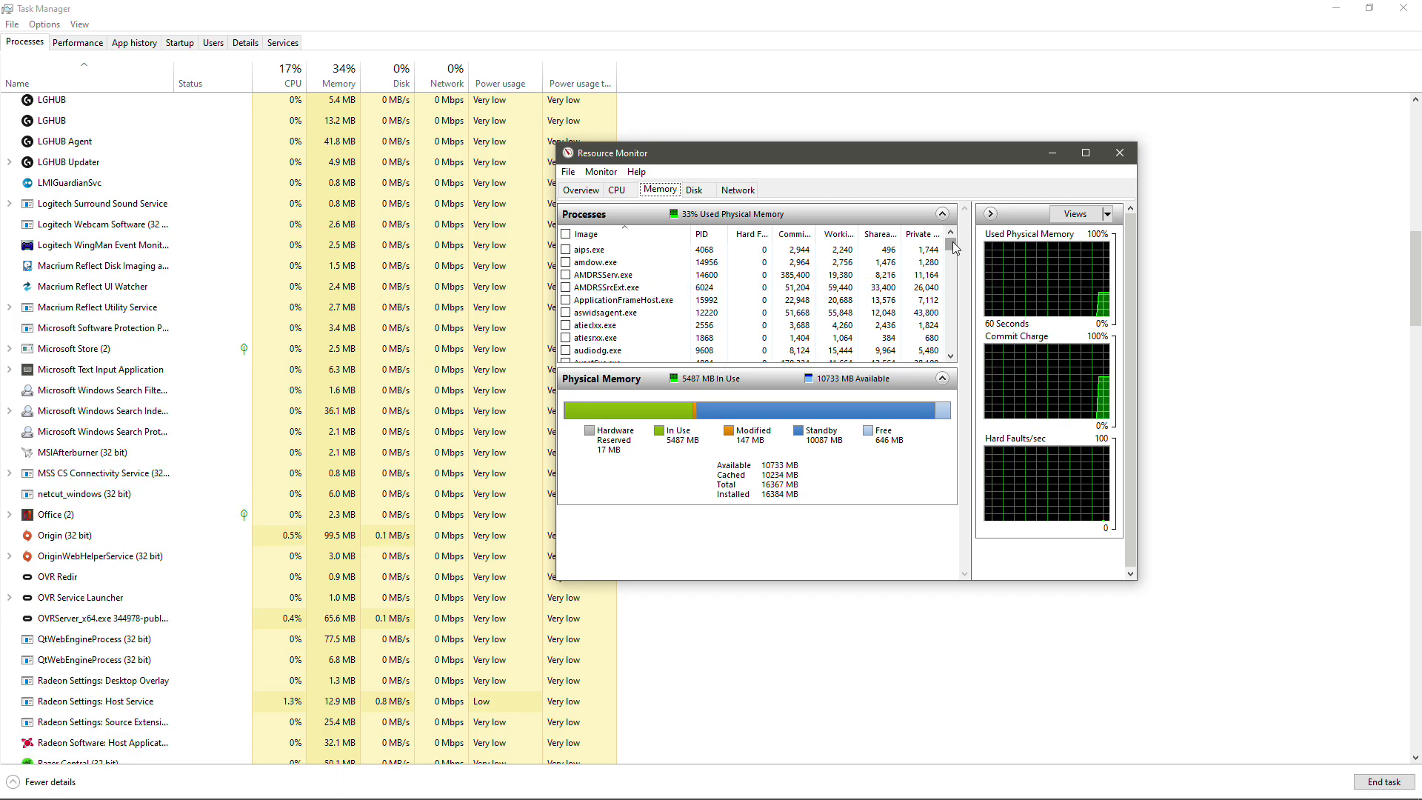
- Sort the Memory tab processes by Image name and select sppsvc.exe
click(620, 235)
drag(950, 245, 961, 297)
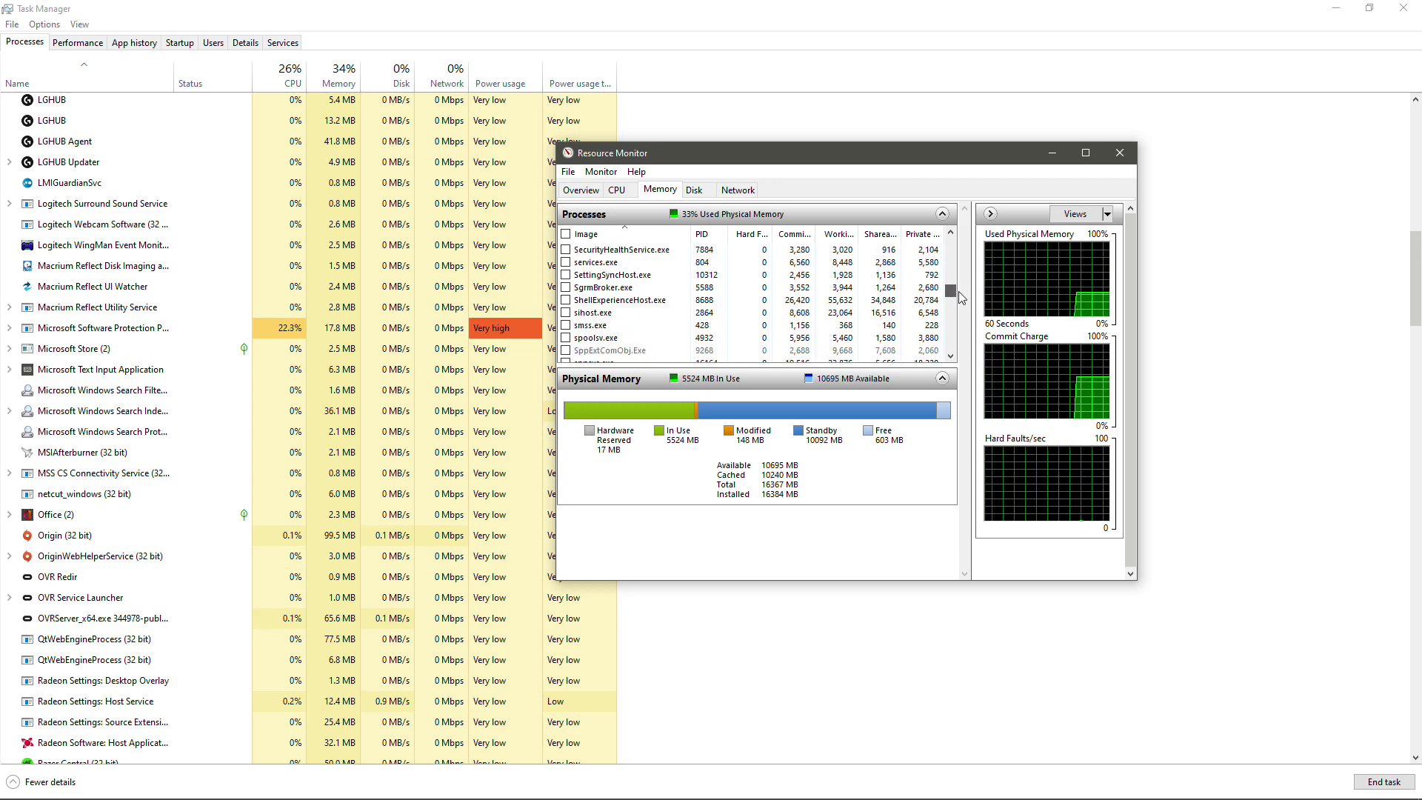
scroll(621, 334, down, 3)
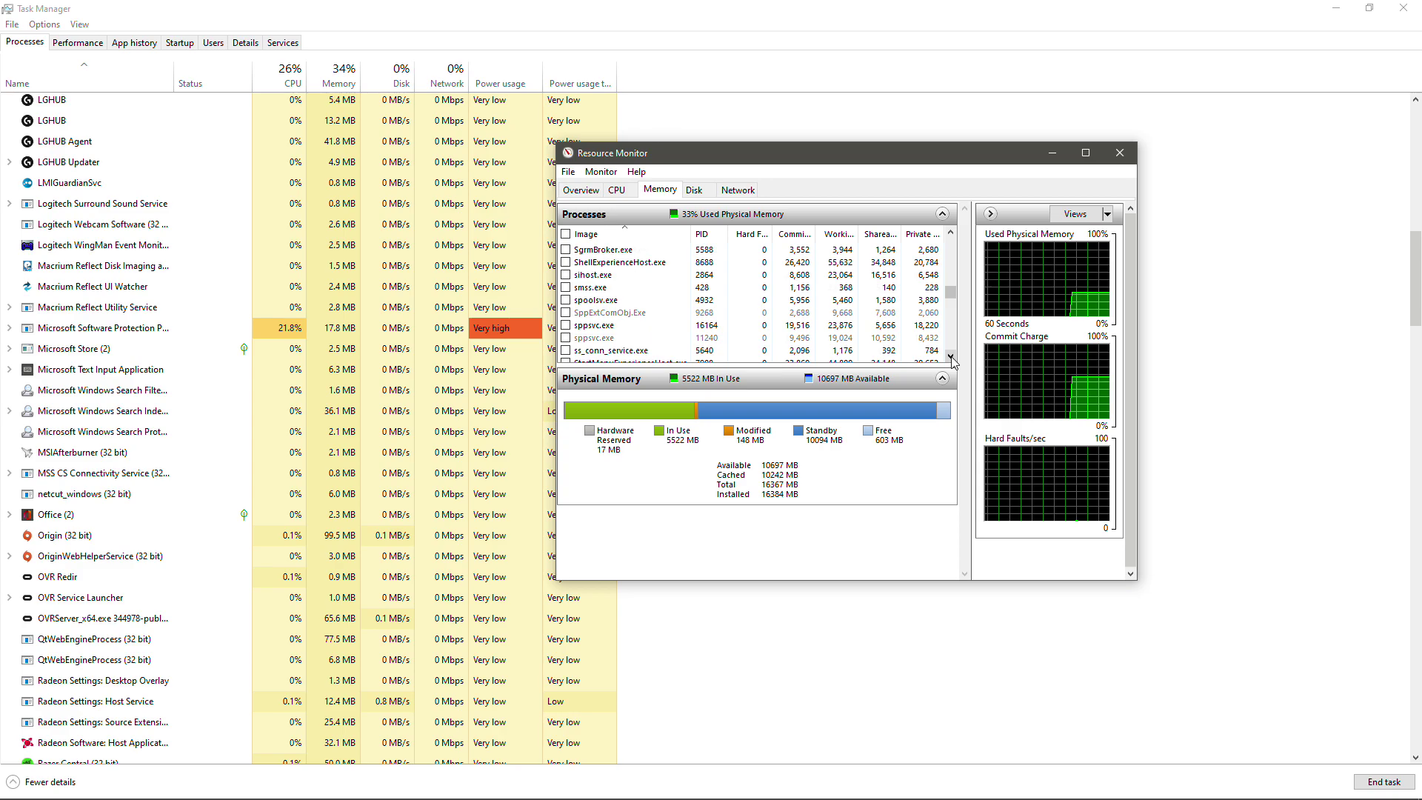
click(622, 328)
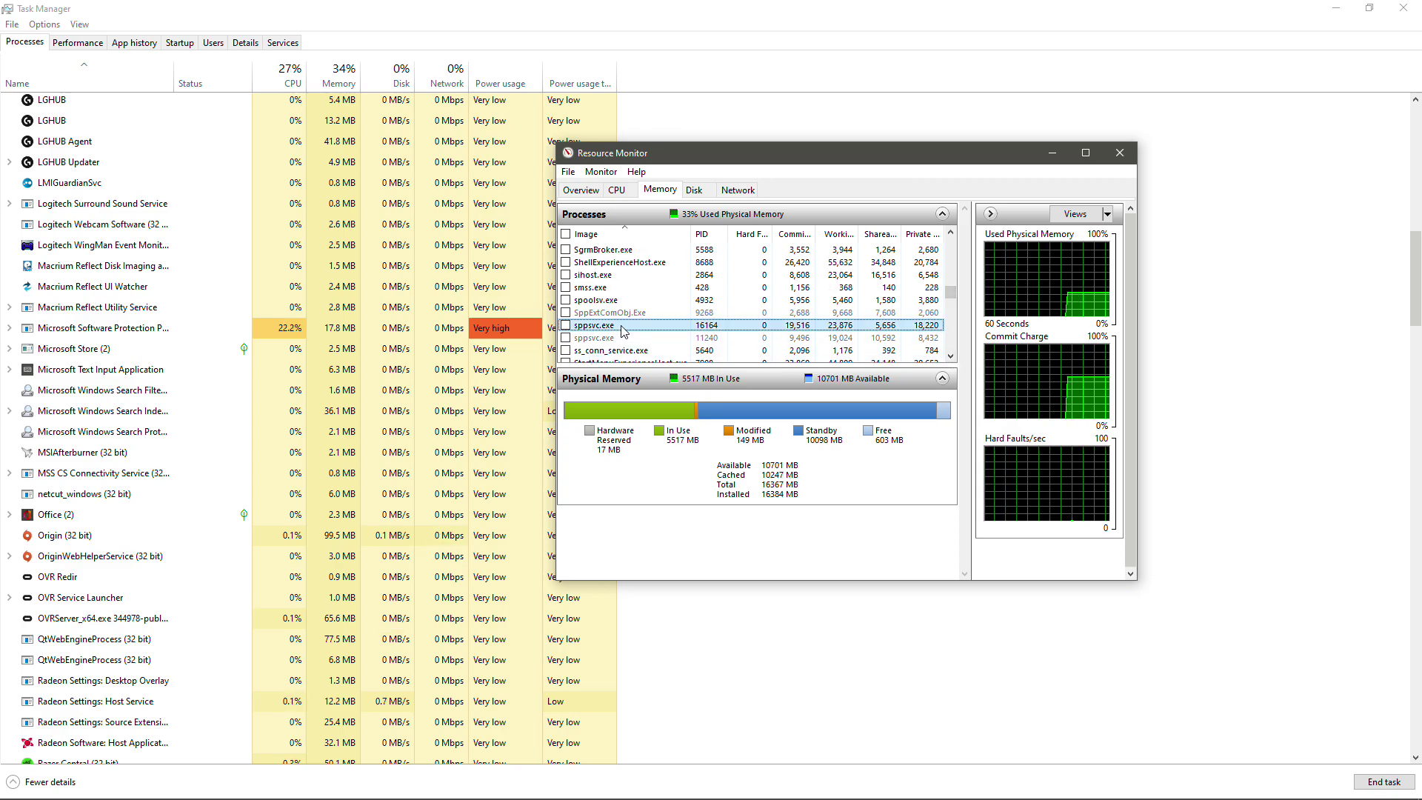
- Suspend and then end the sppsvc.exe process, confirming each prompt
right_click(622, 331)
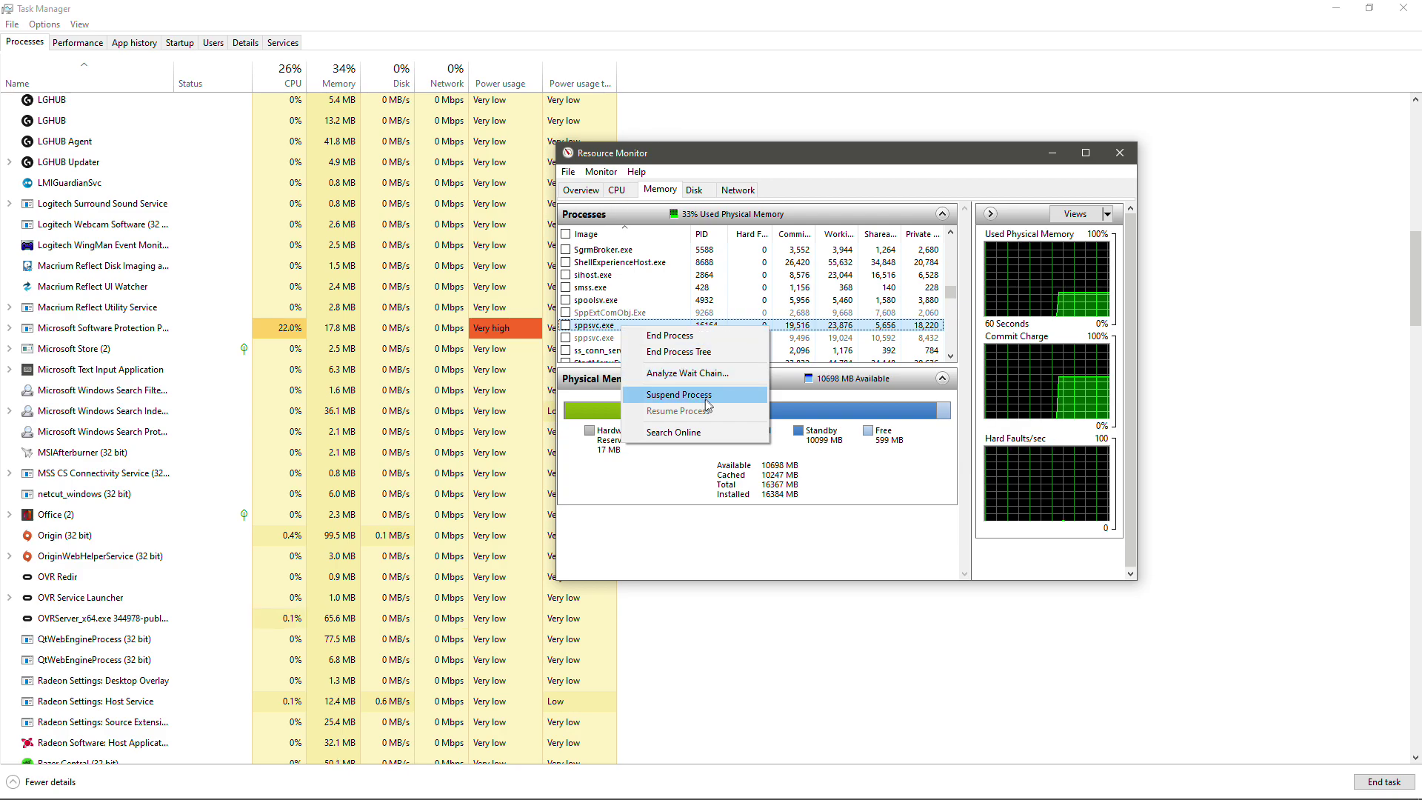
click(703, 403)
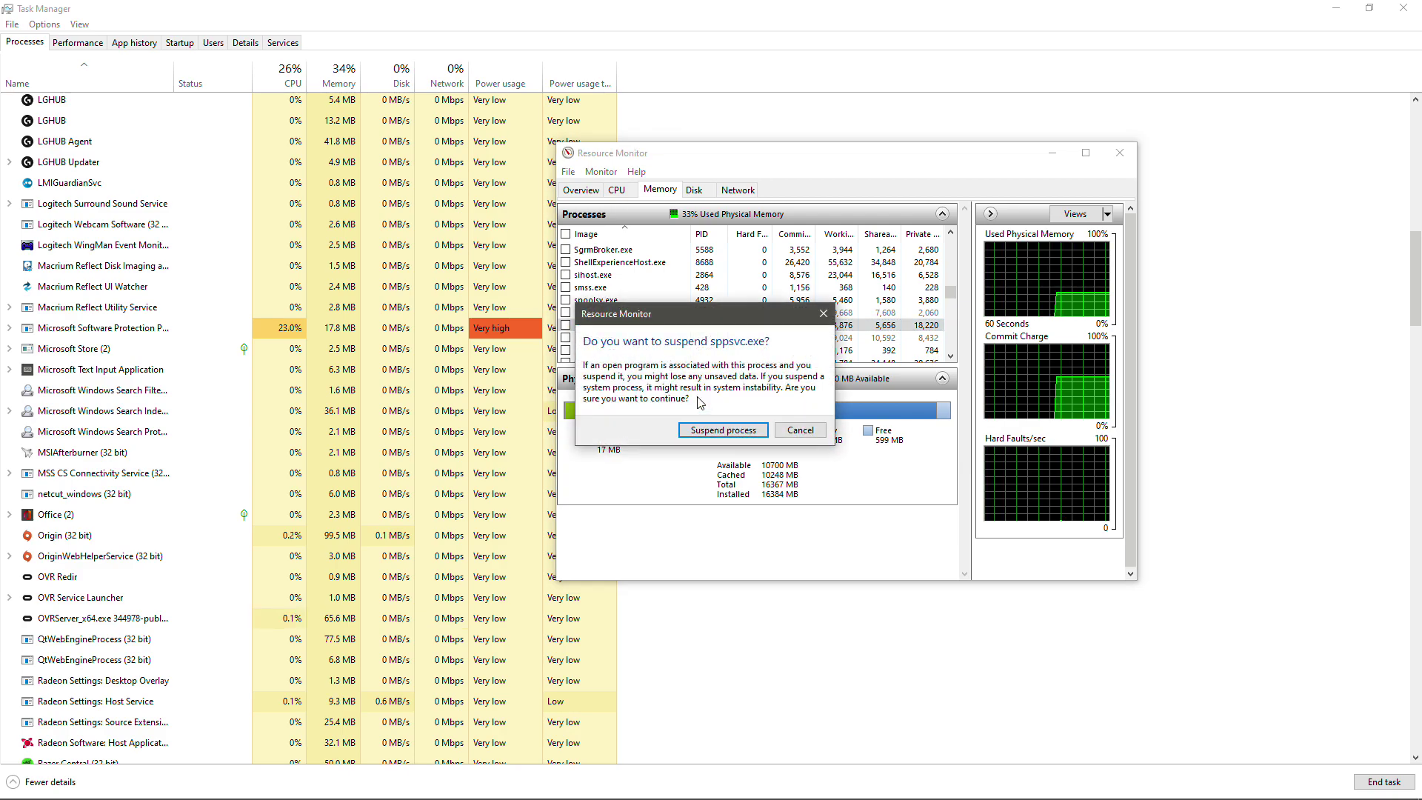
click(724, 431)
right_click(682, 327)
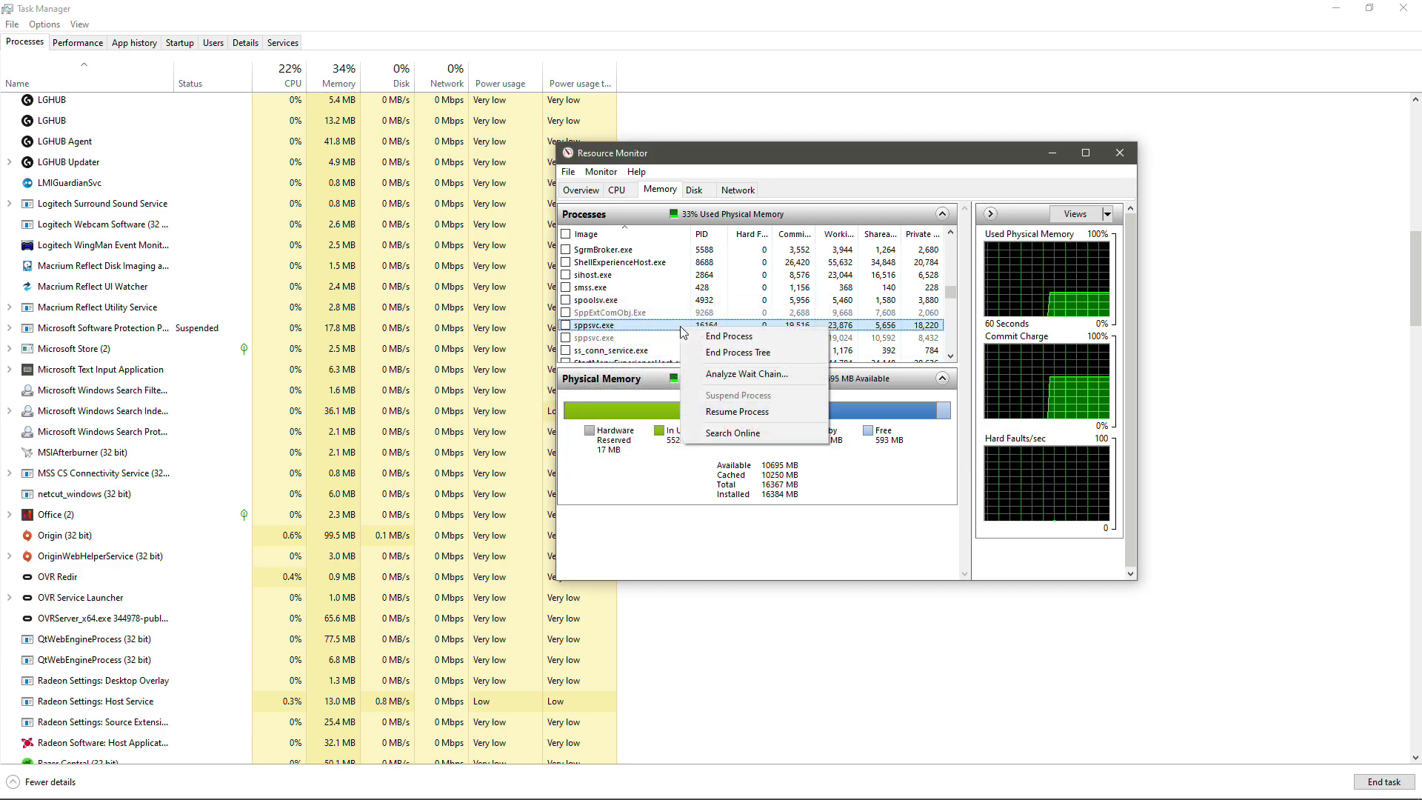
click(715, 340)
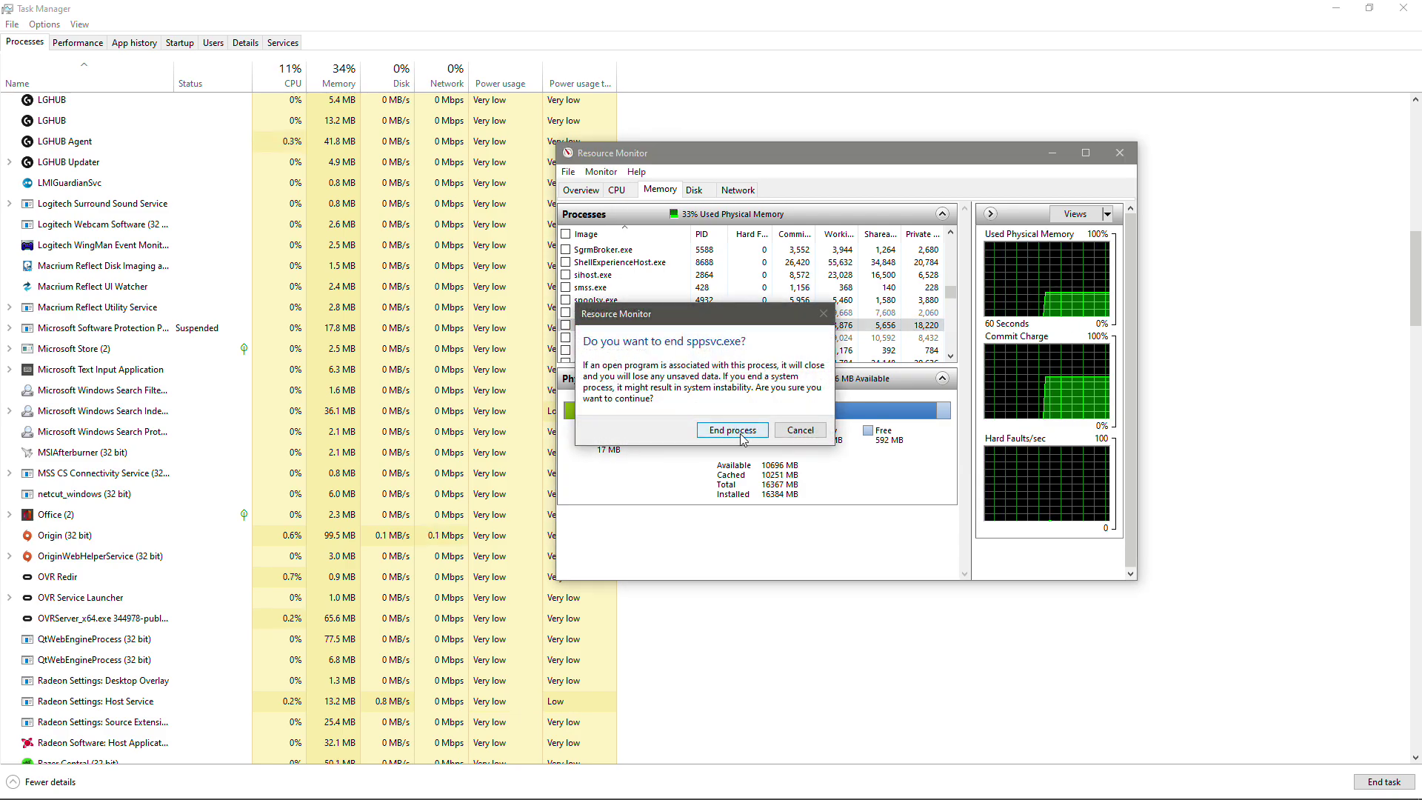
click(799, 429)
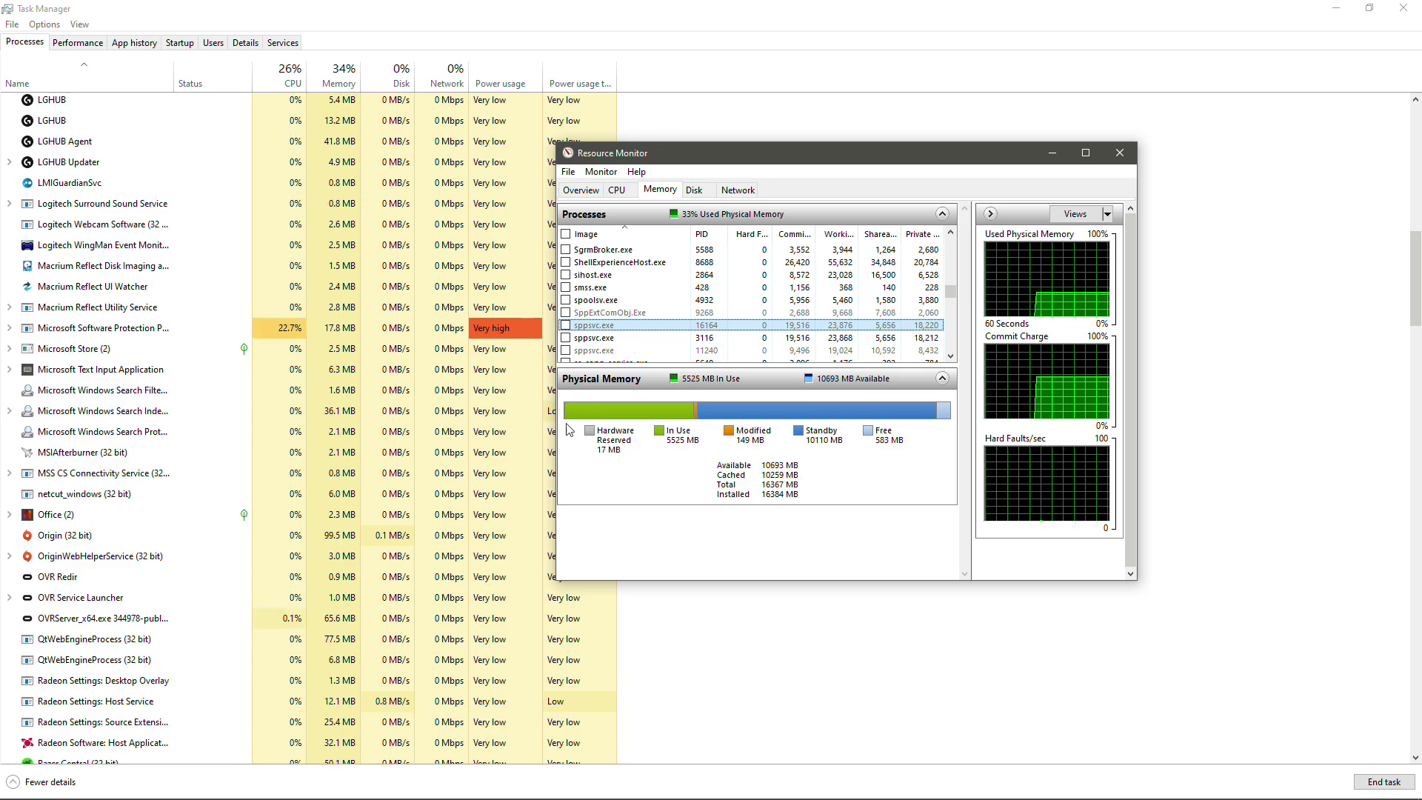
- Check Task Manager, then close Resource Monitor after a new sppsvc.exe instance appears
click(184, 338)
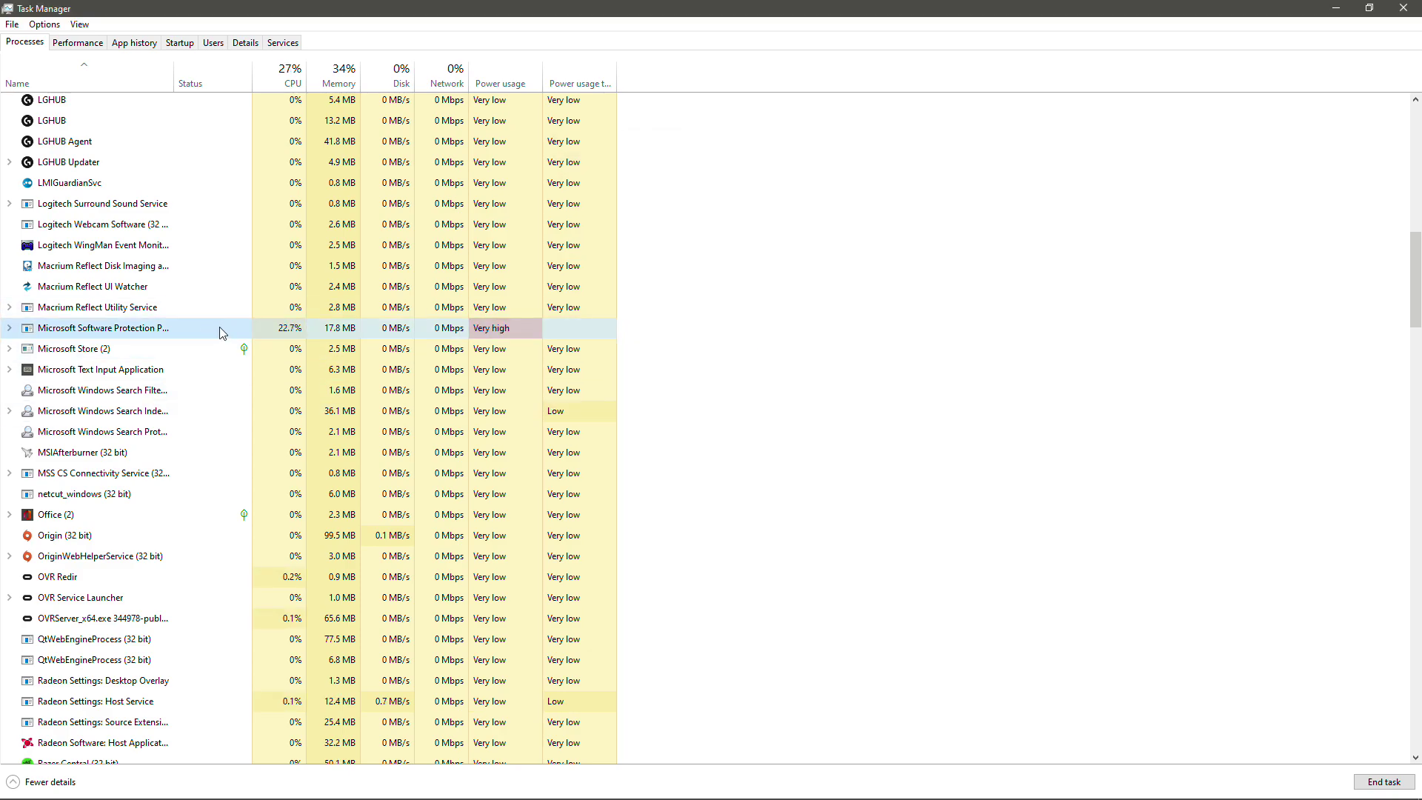
mouse_move(938, 757)
click(1068, 784)
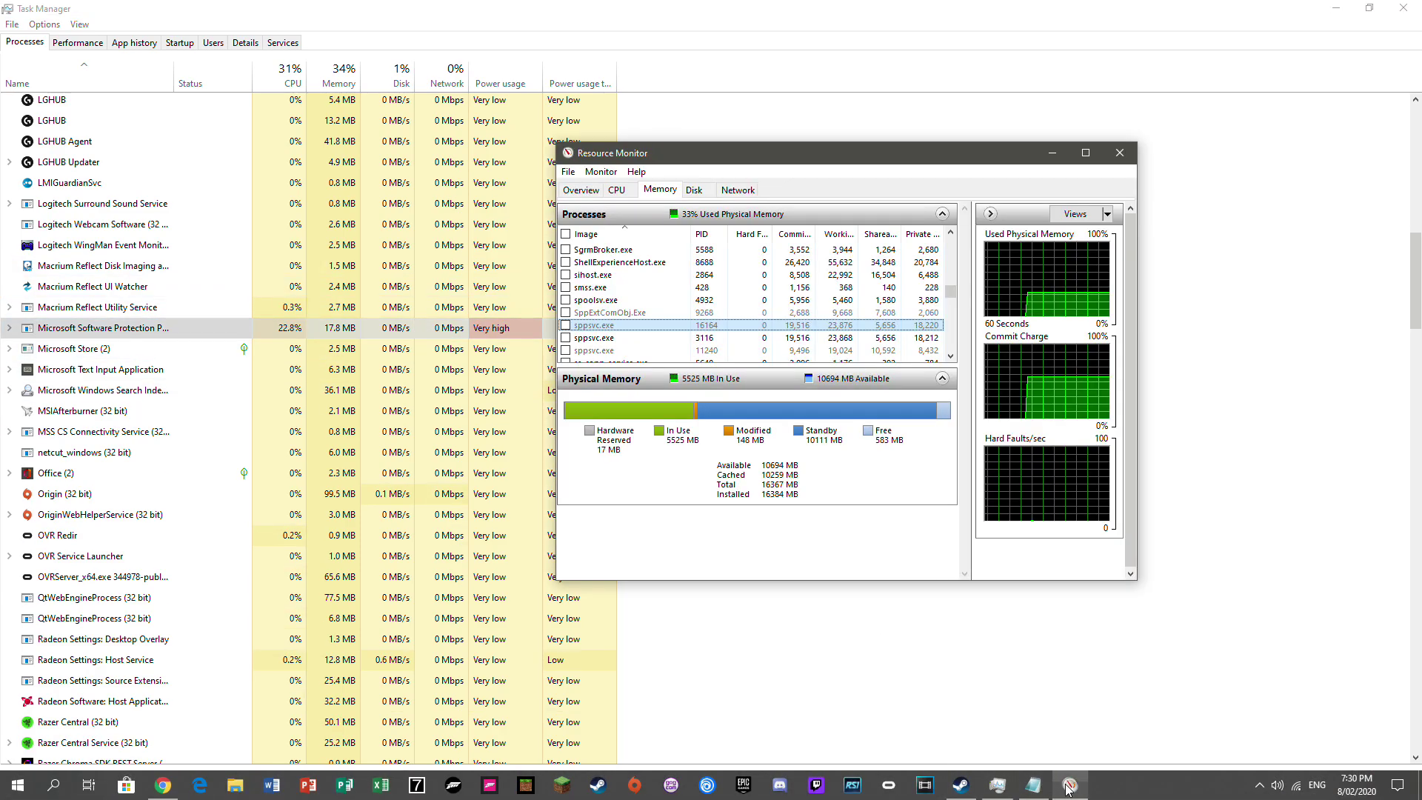
right_click(624, 327)
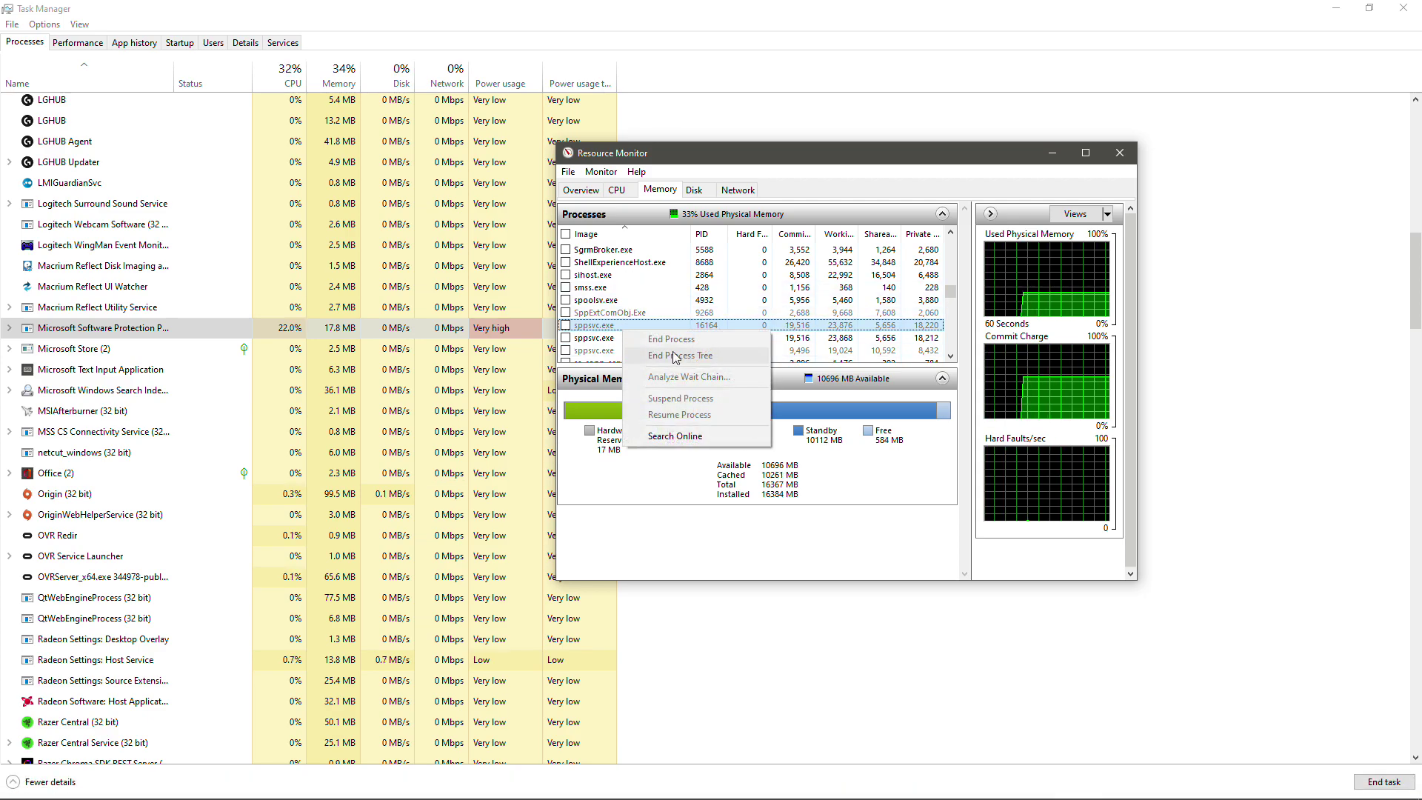
click(1120, 153)
- Launch Task Scheduler from a Start menu search for 'task'
key(super)
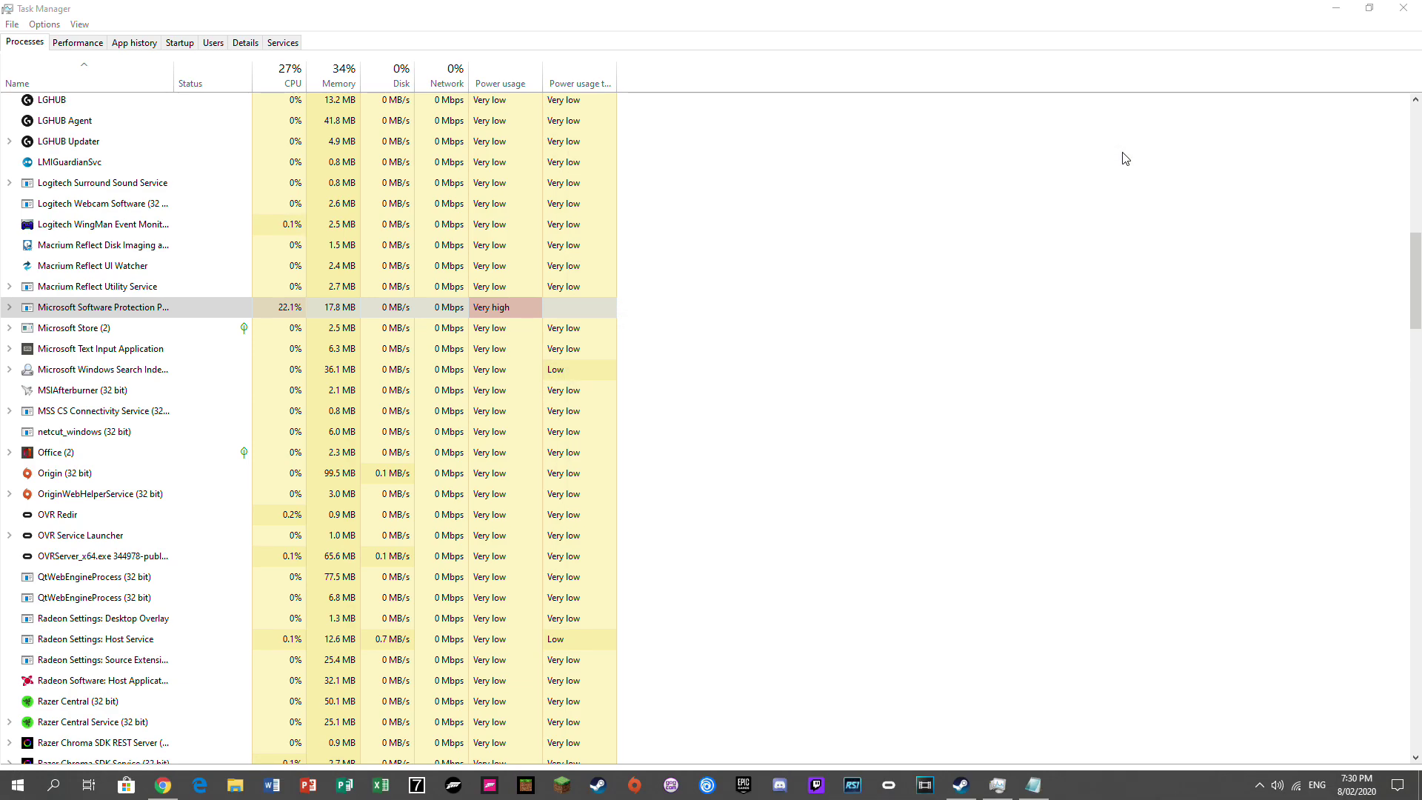
text(task)
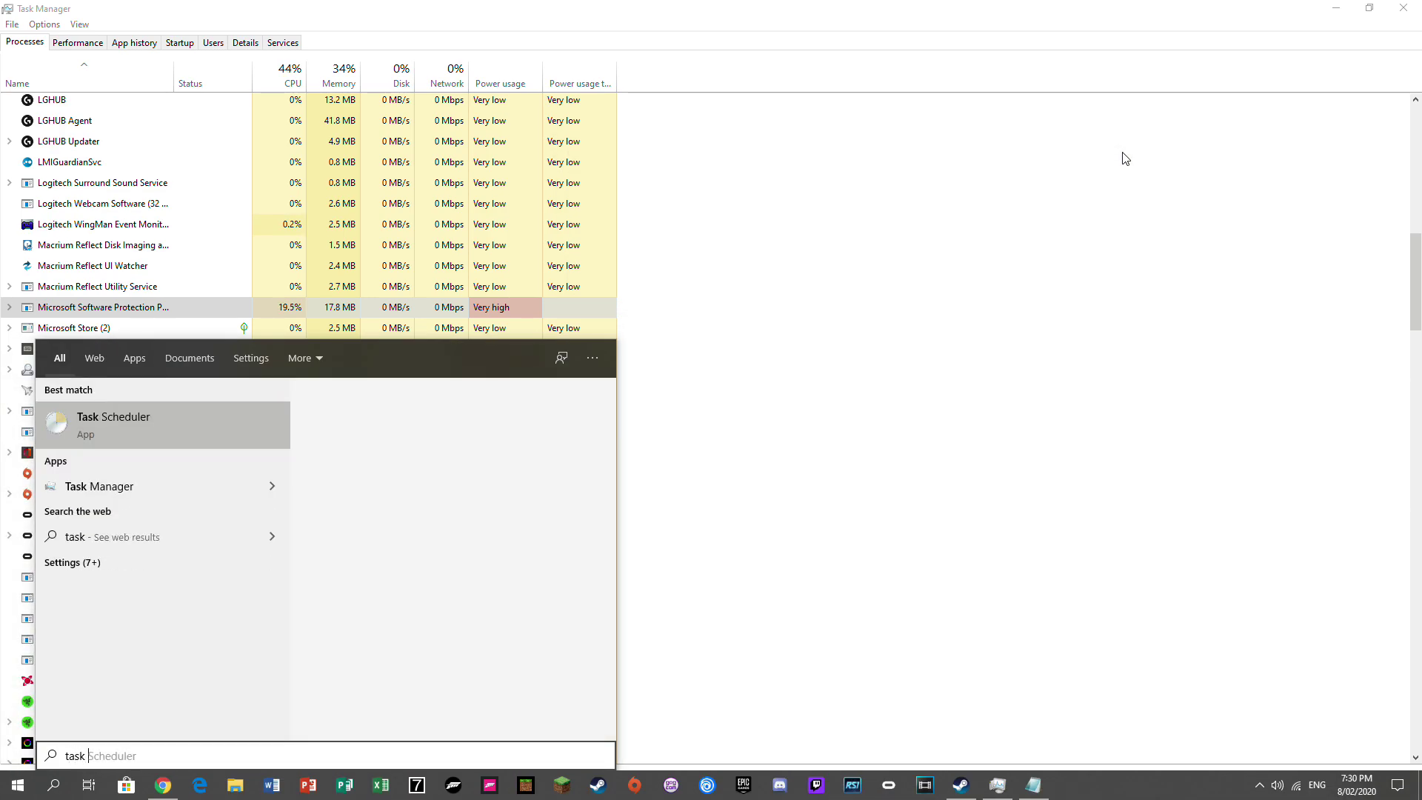
key(Escape)
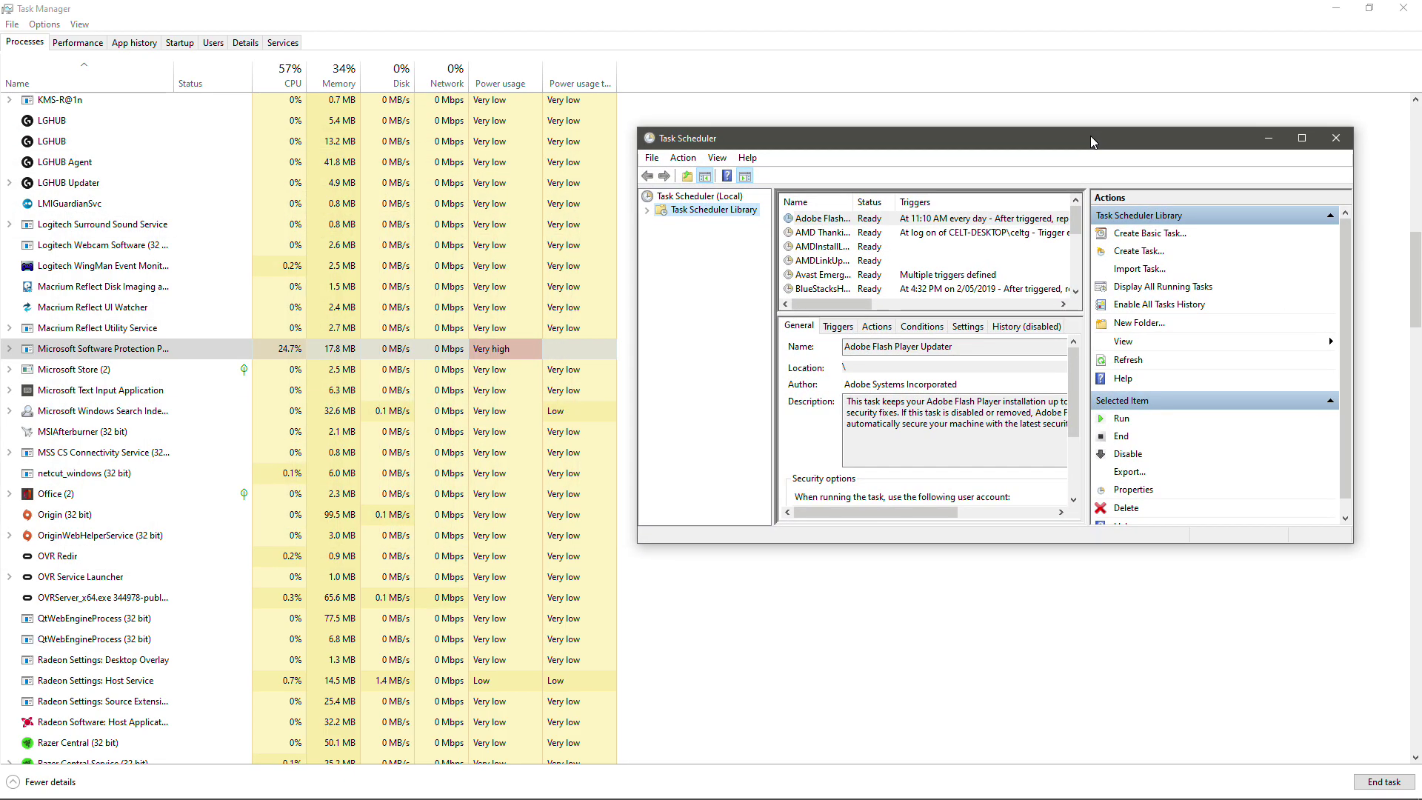
- Expand Task Scheduler Library > Microsoft > Windows and show the SoftwareProtectionPlatform tasks
click(647, 211)
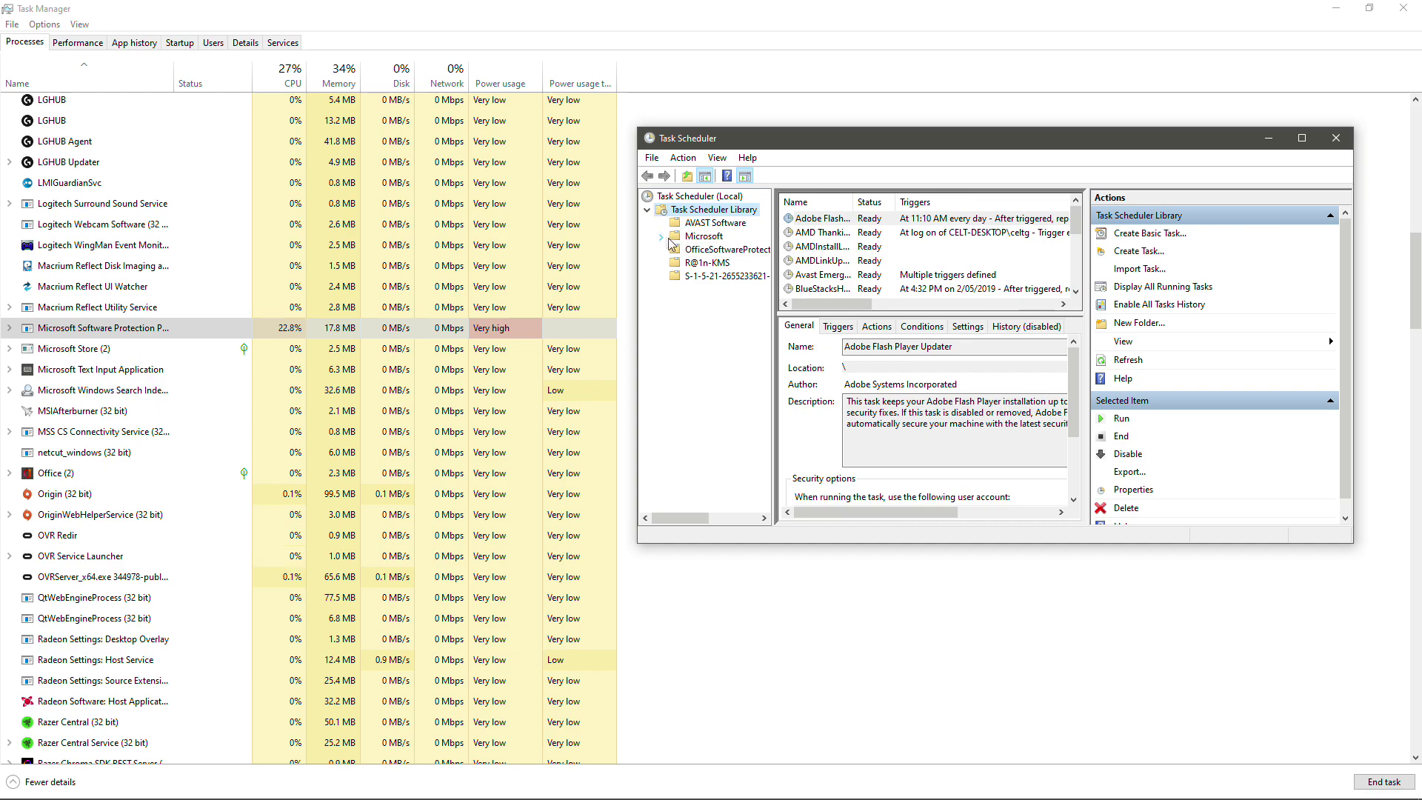
click(662, 236)
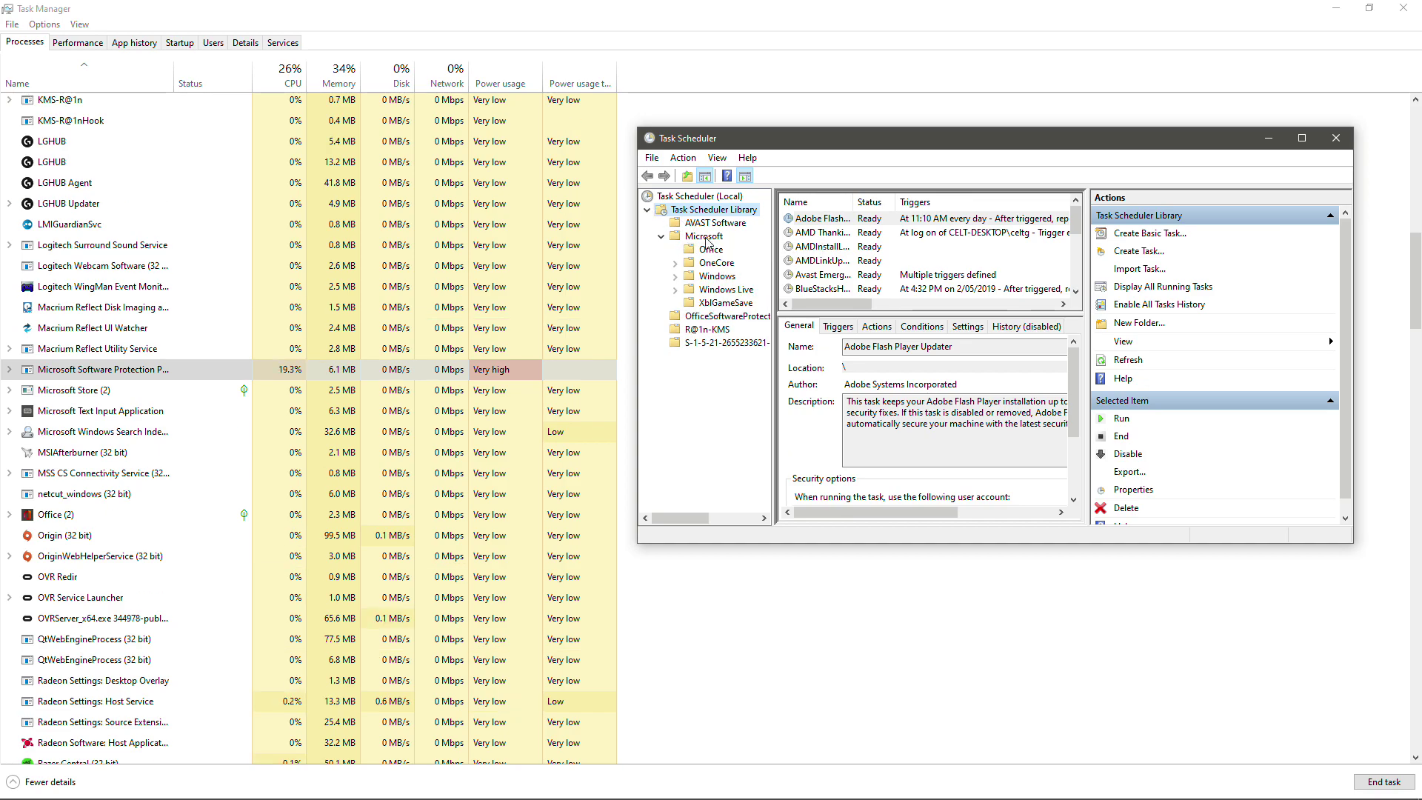
click(675, 276)
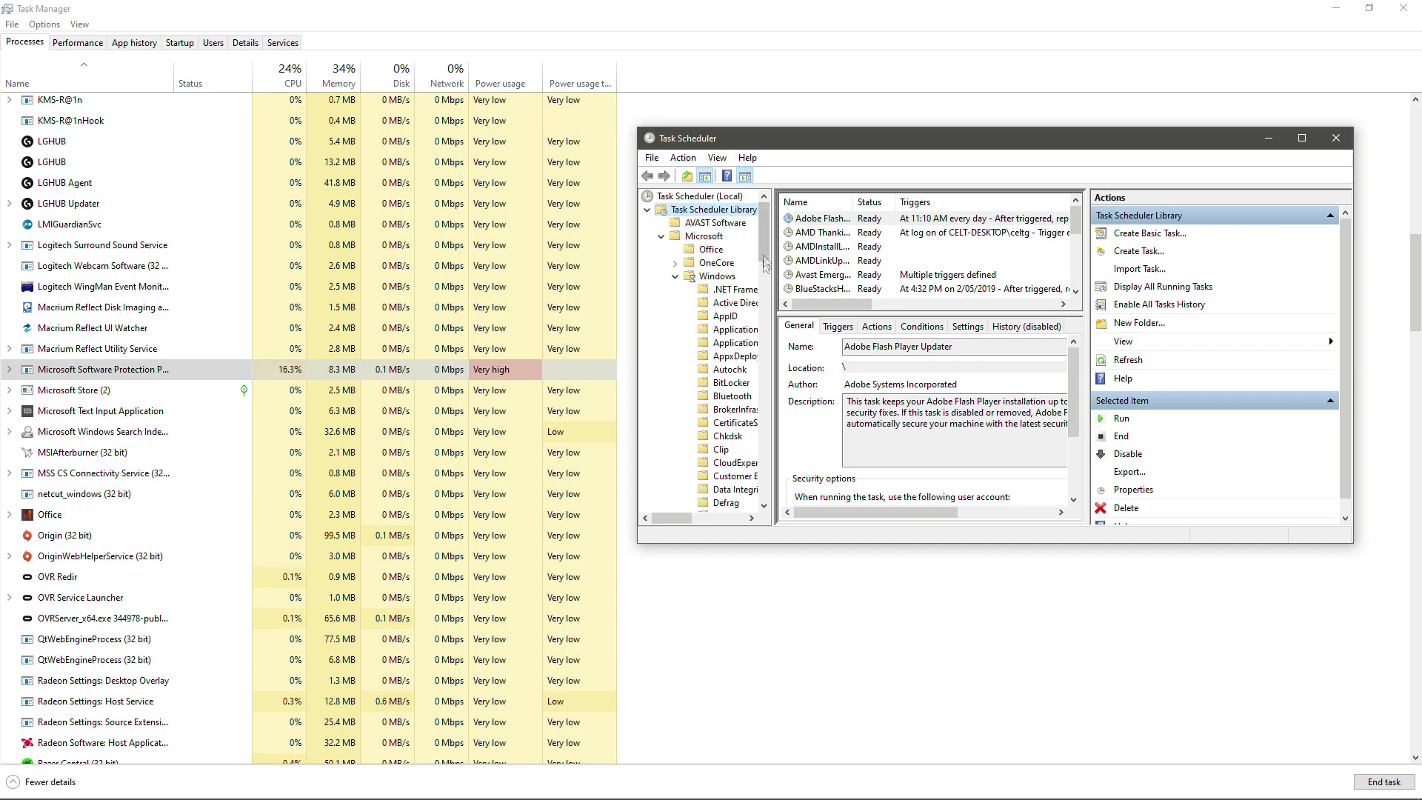
drag(765, 228, 787, 385)
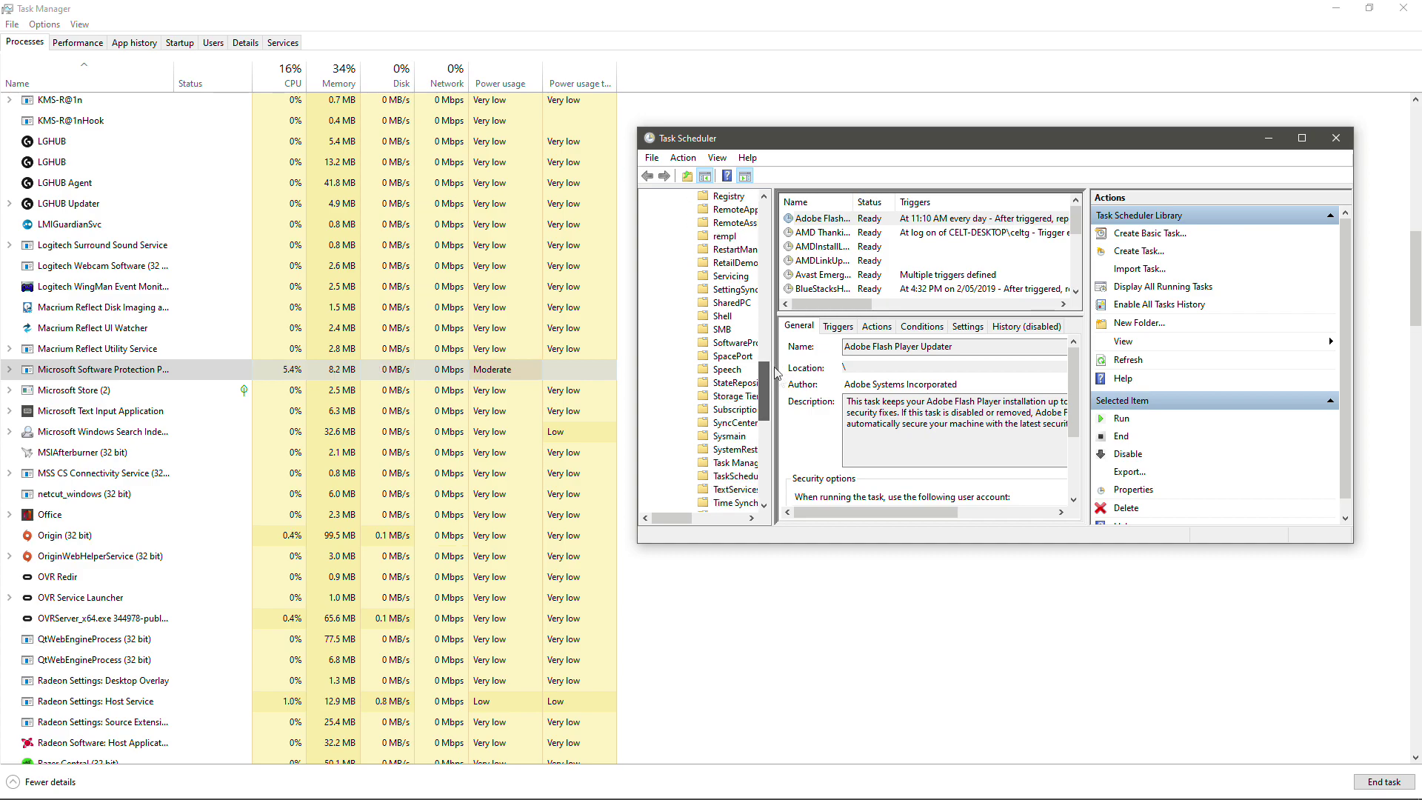
click(761, 344)
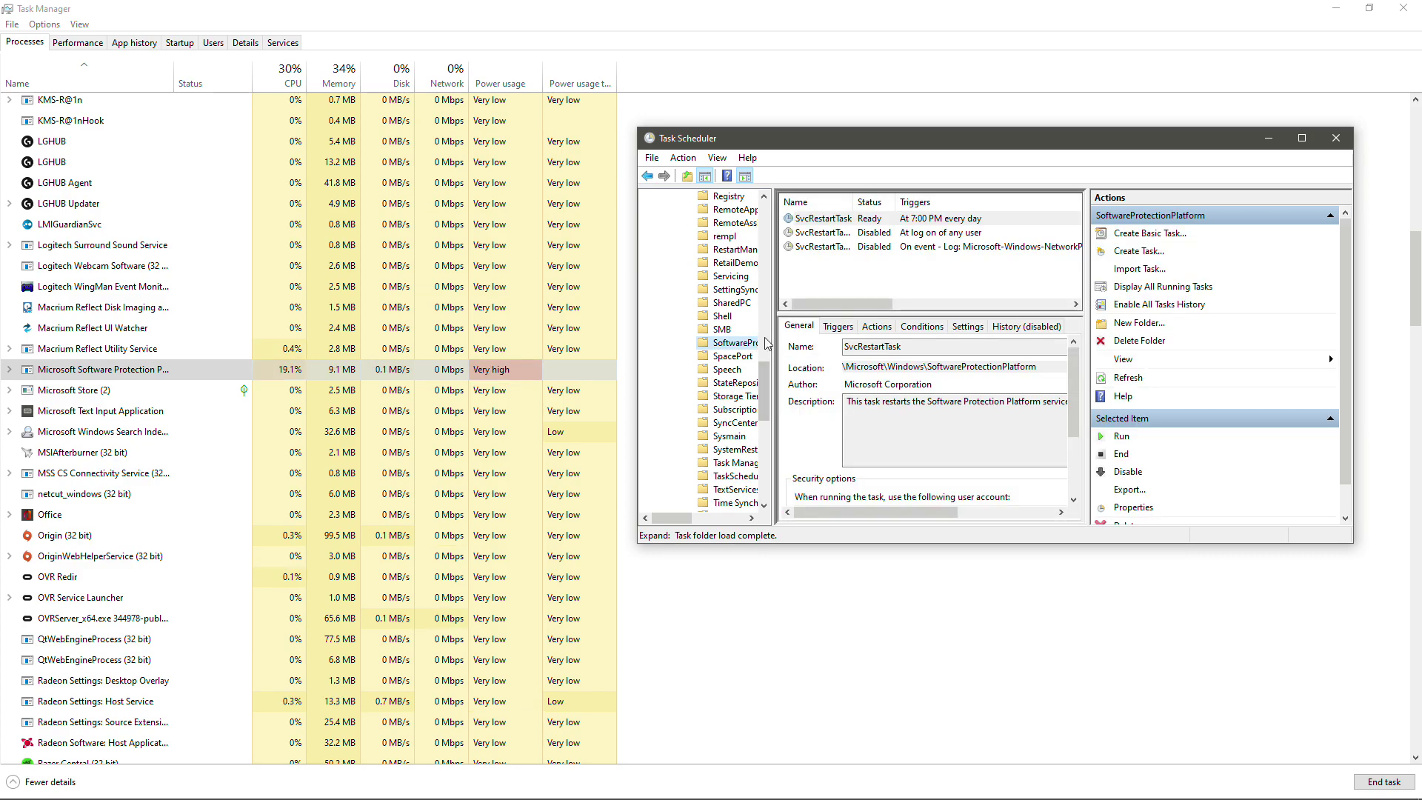
- Widen the folder pane and review the SvcRestartTaskLogon, SvcRestartTaskNetwork and daily SvcRestartTask entries
mouse_move(773, 349)
mouse_down()
mouse_move(892, 358)
mouse_move(754, 358)
mouse_up()
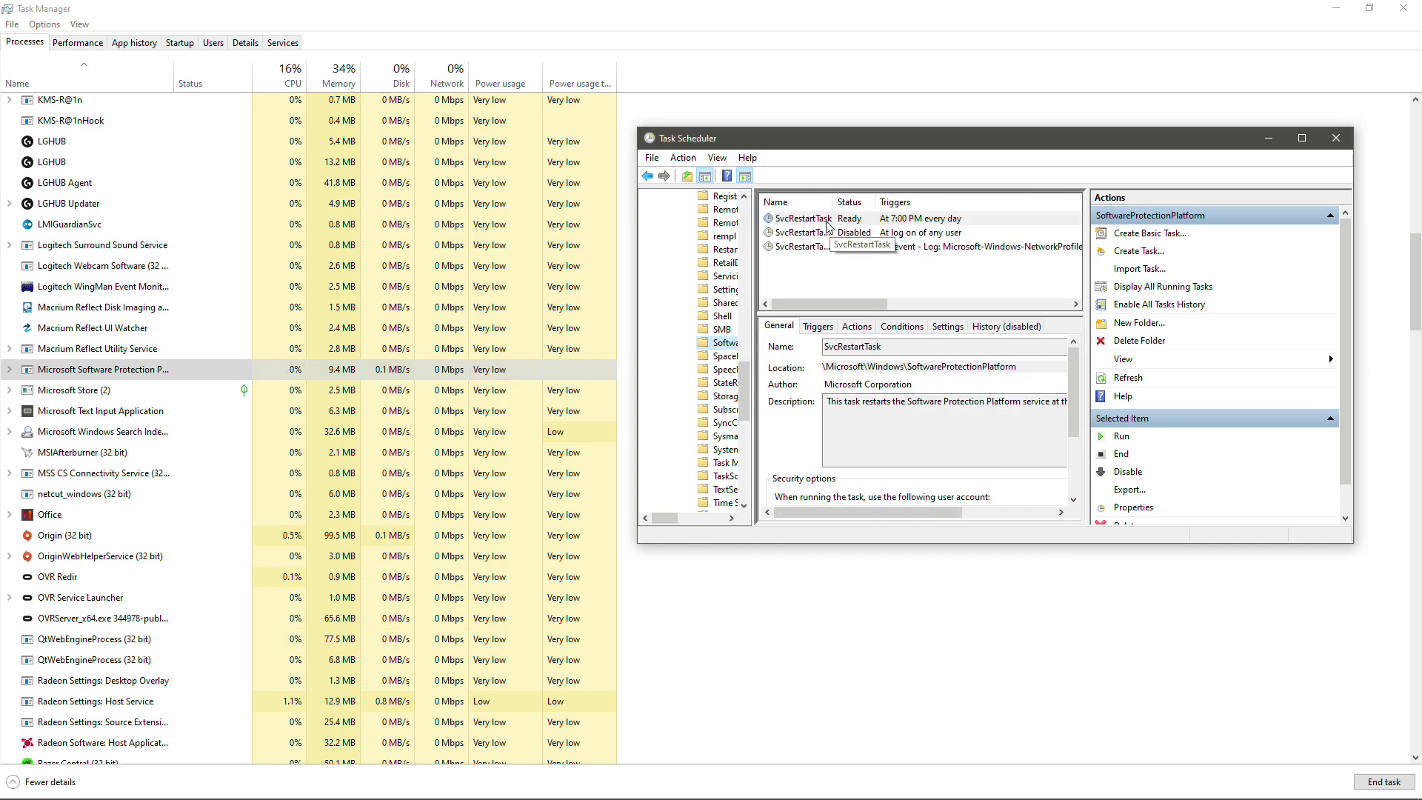
click(830, 222)
click(852, 237)
right_click(851, 237)
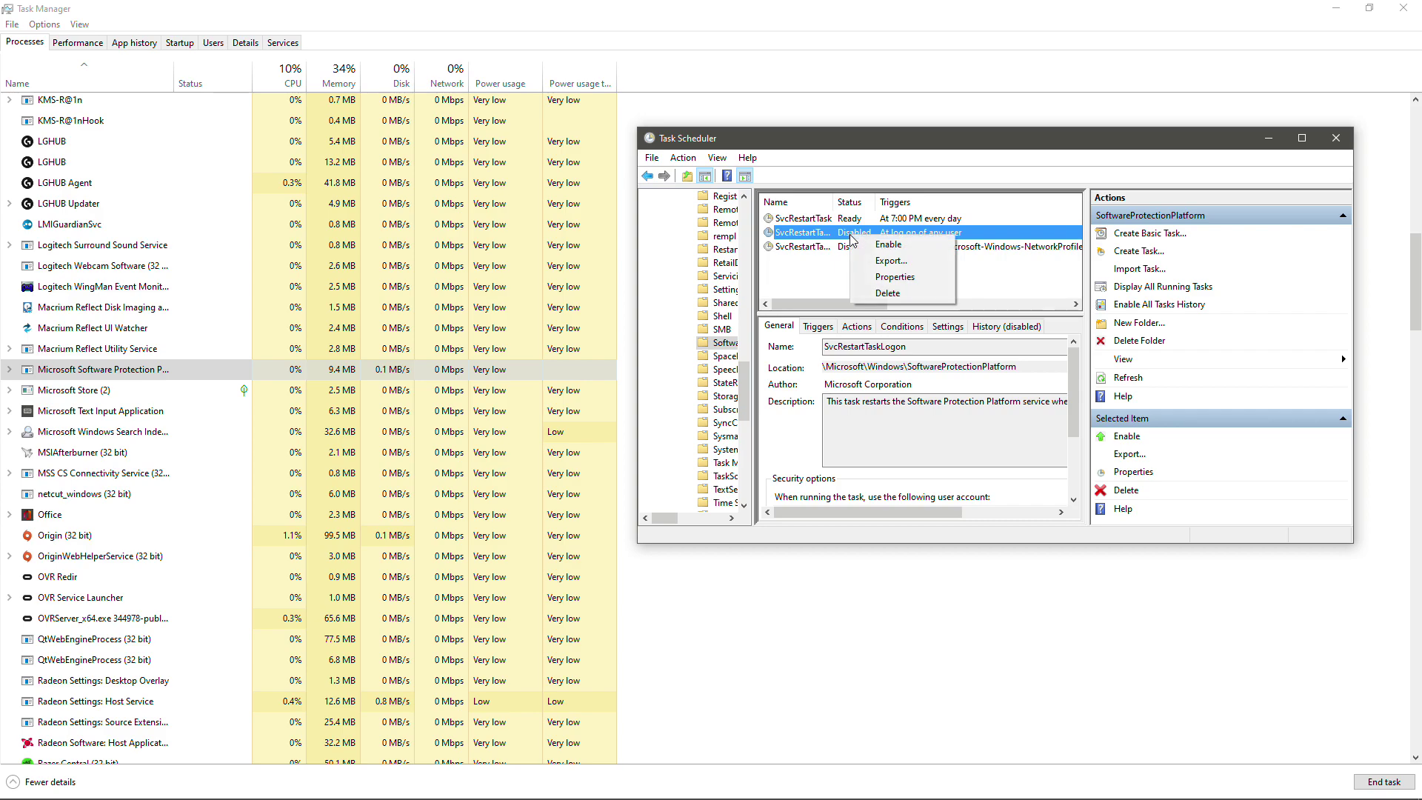
click(835, 275)
click(828, 247)
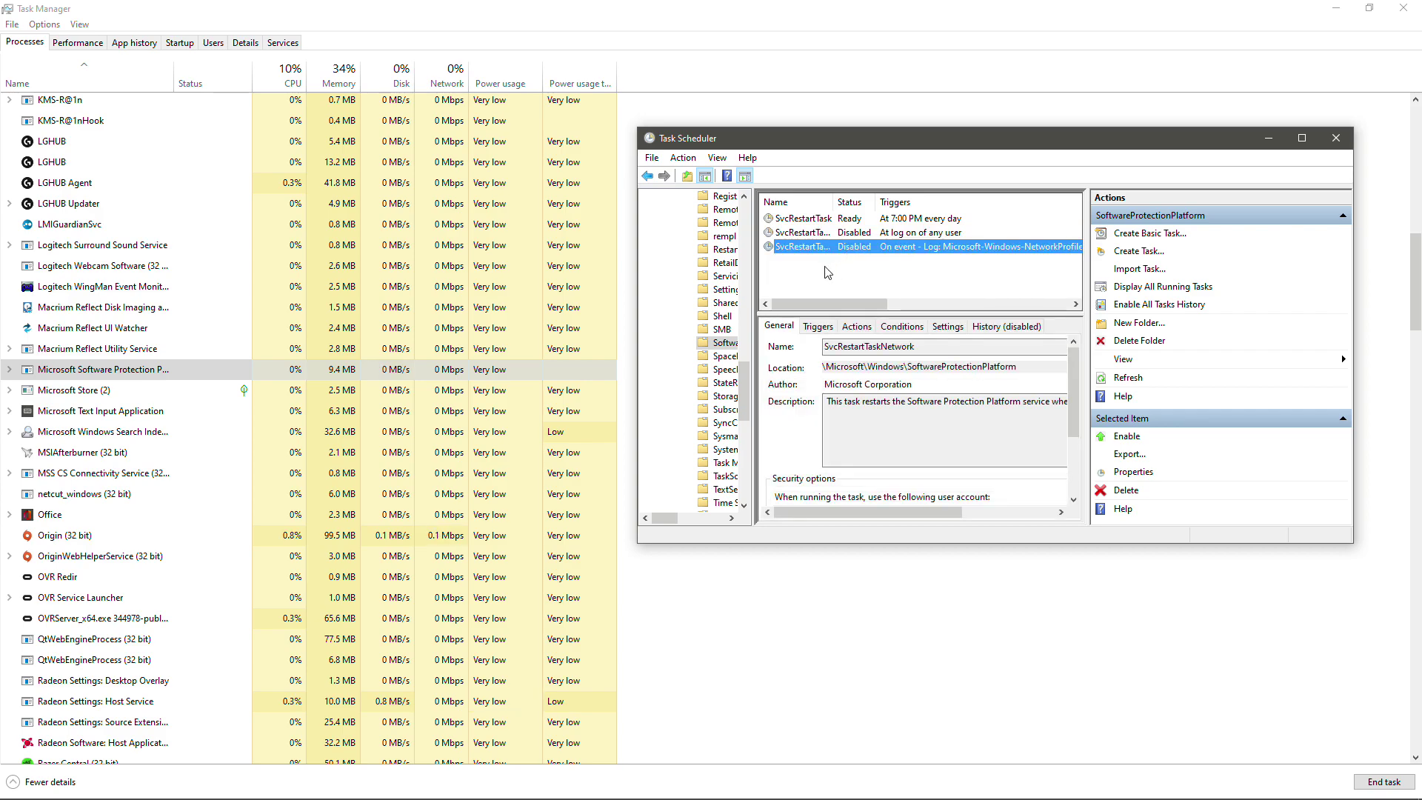
click(823, 222)
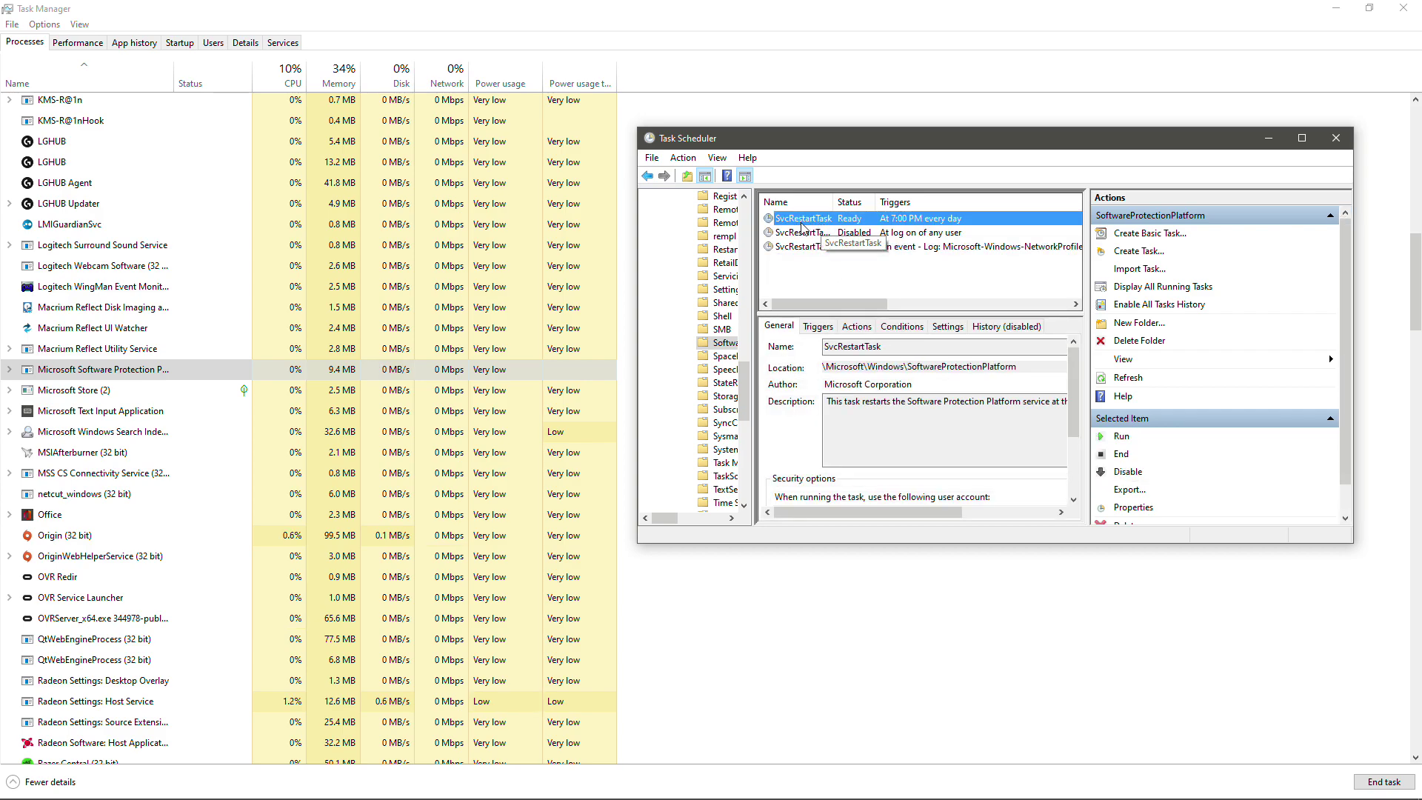
- Disable the daily 7:00 PM SvcRestartTask, check all three tasks, and close Task Scheduler
right_click(898, 225)
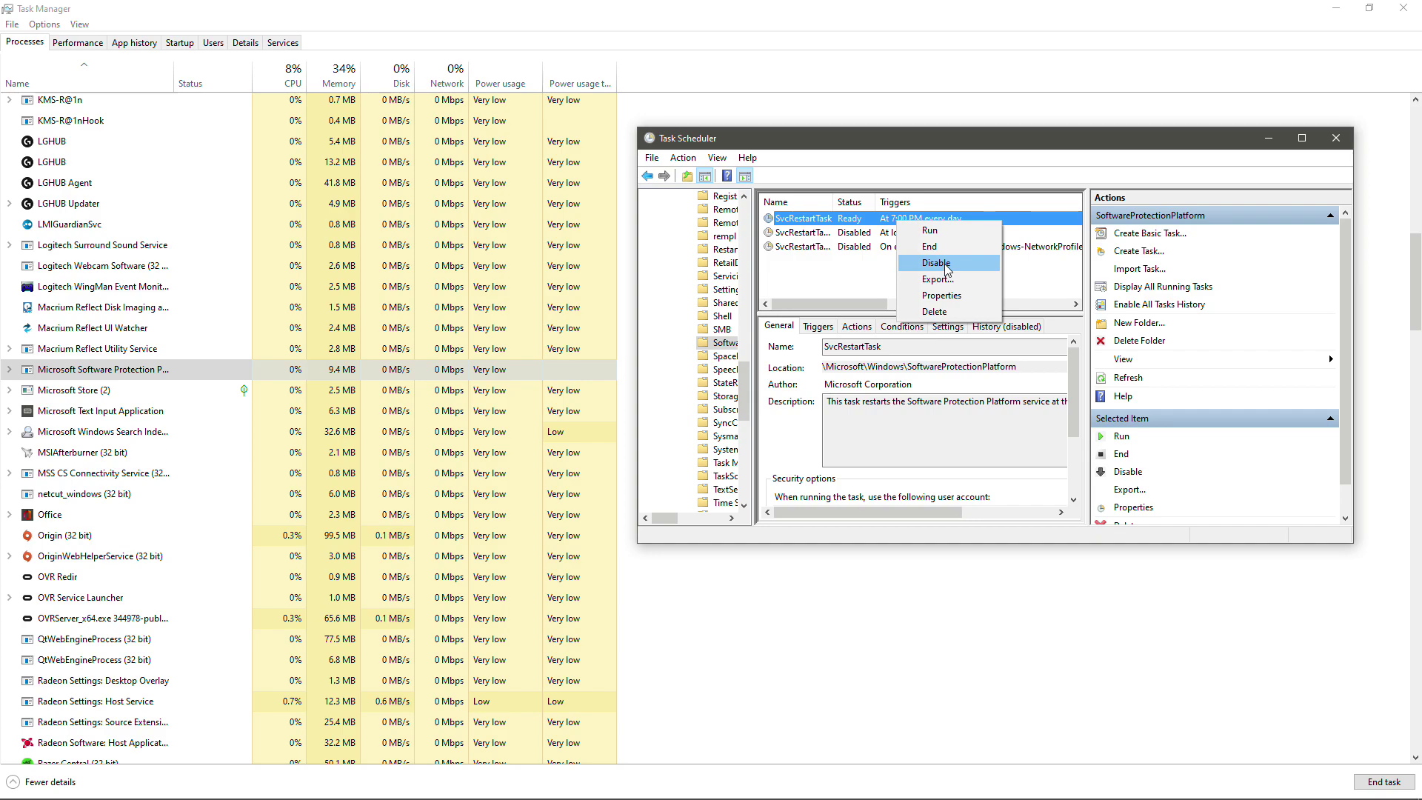
click(936, 263)
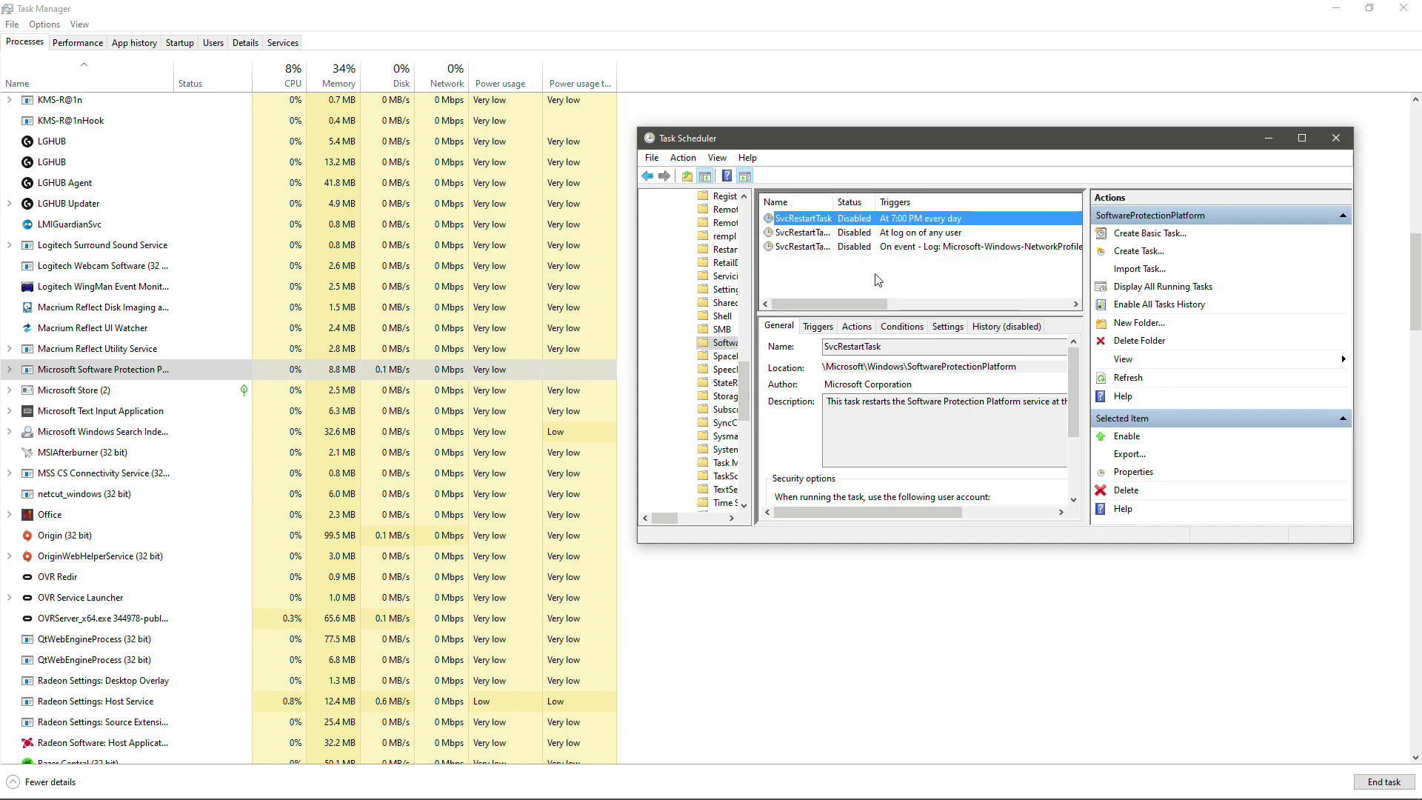
drag(826, 266, 853, 289)
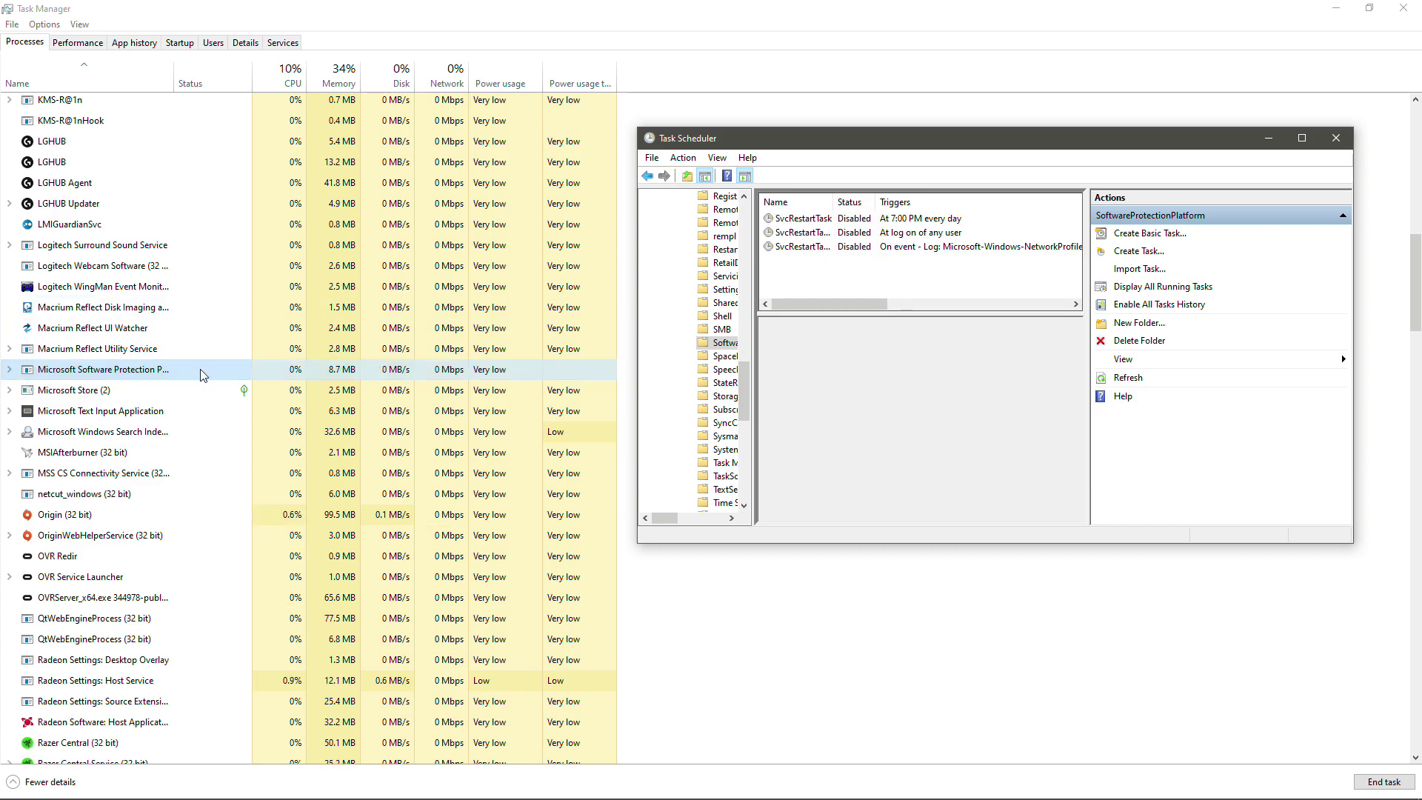
click(1337, 138)
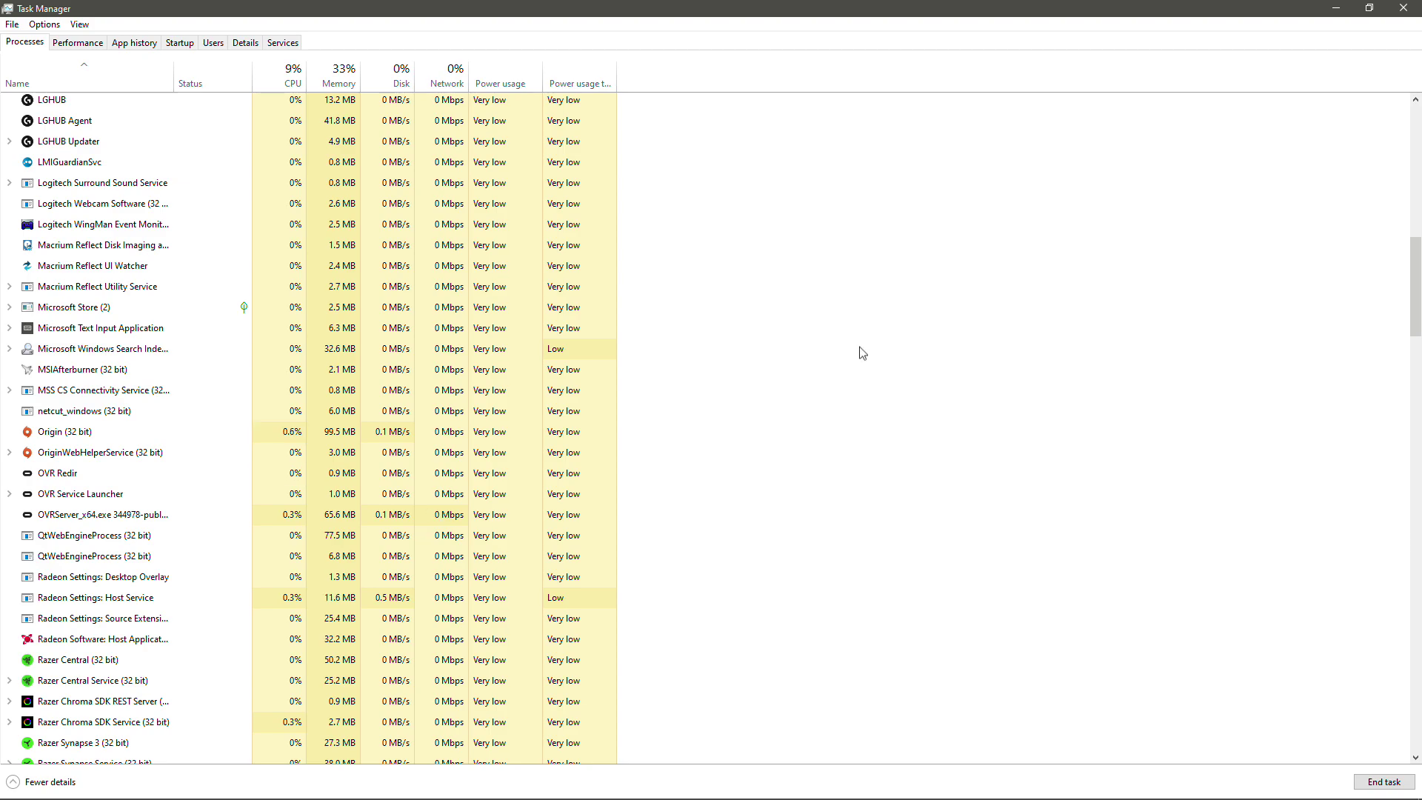
- Start Registry Editor by running regedit from the Win+R Run box
key(super+r)
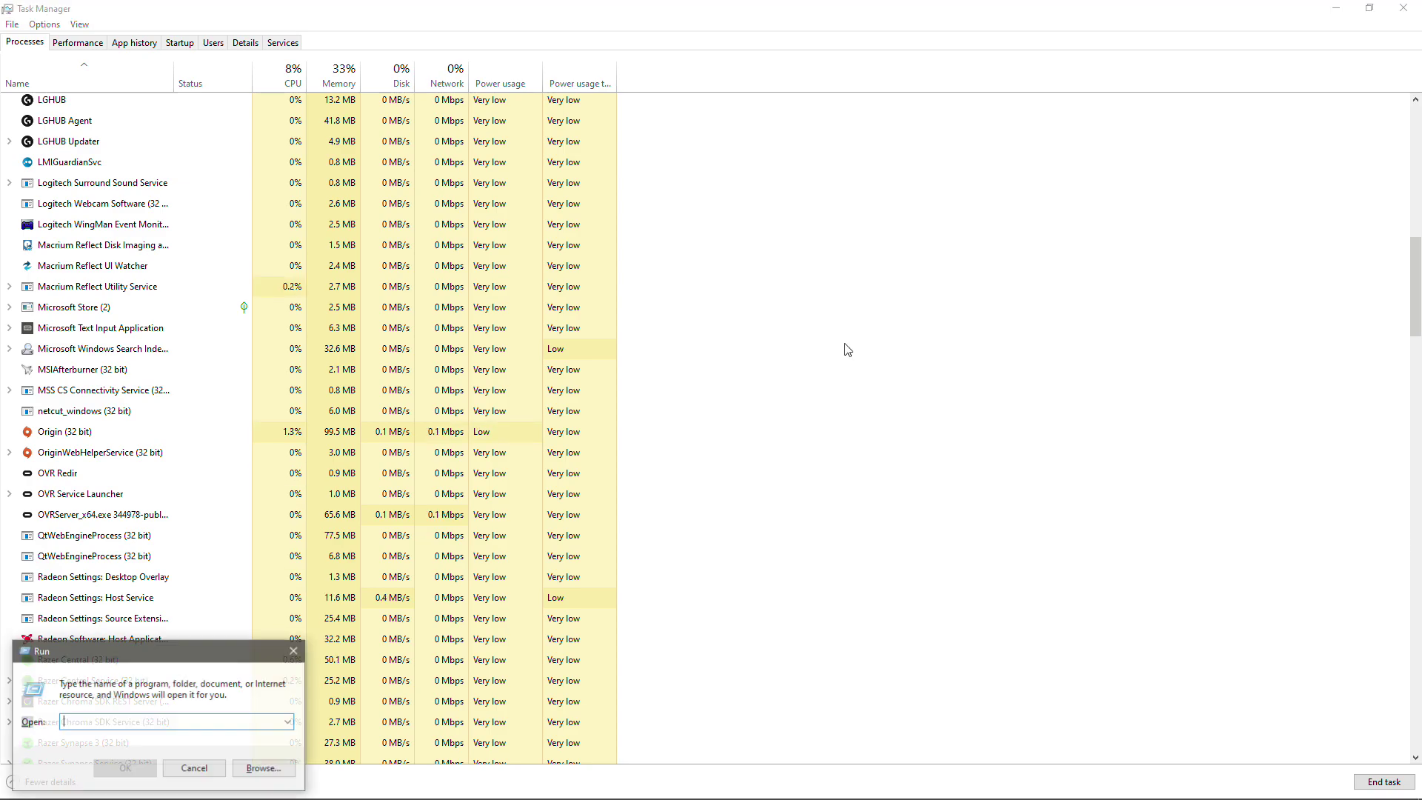
drag(154, 645, 850, 281)
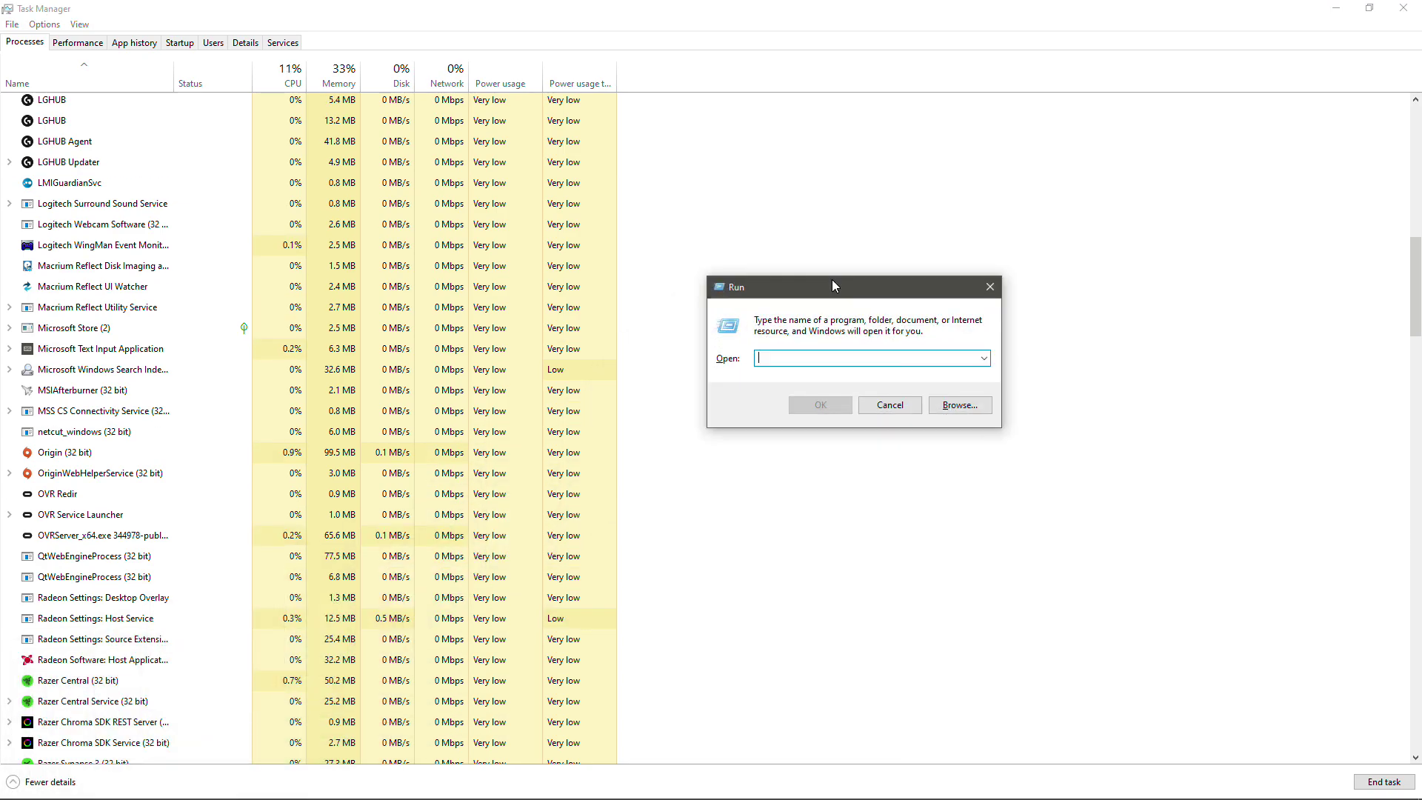
text(regedit)
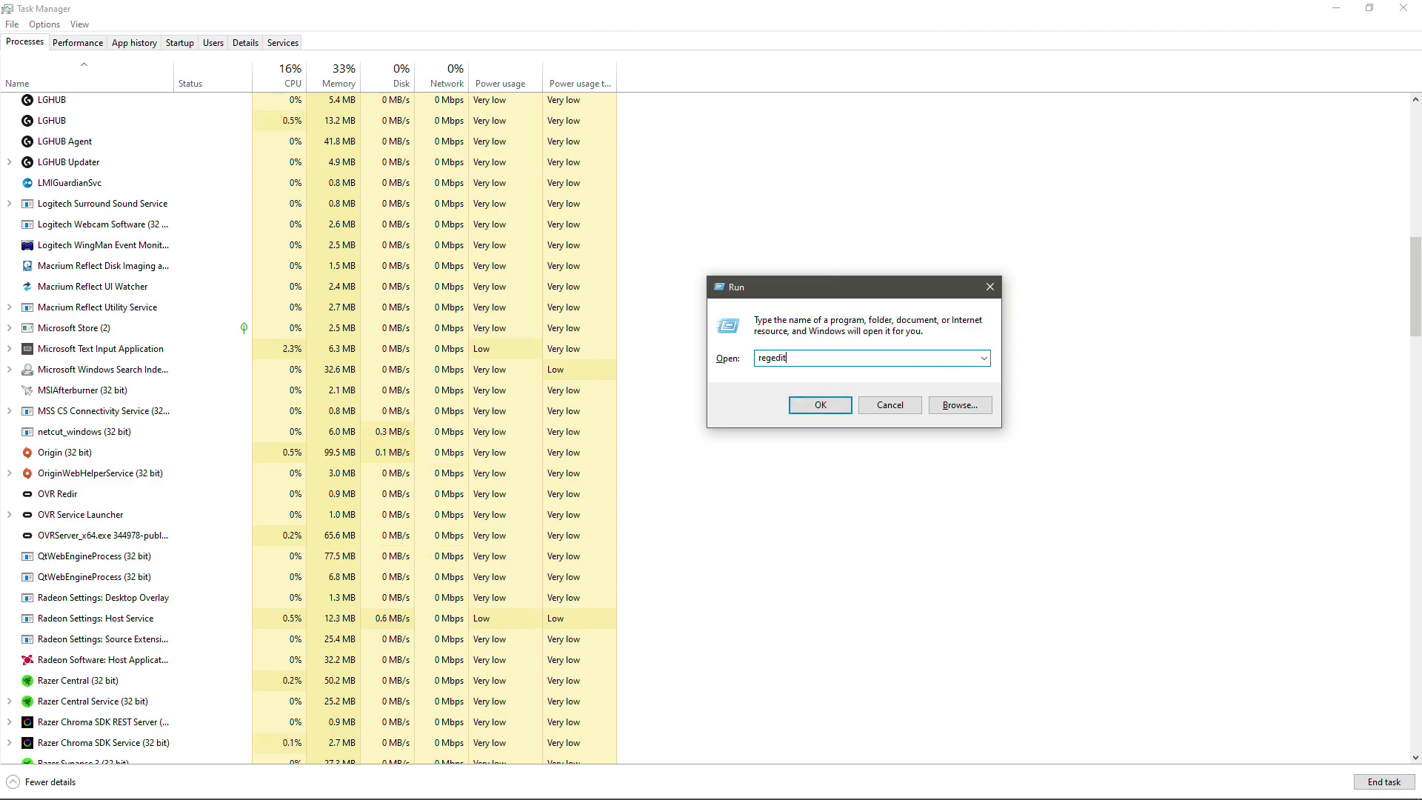
key(Return)
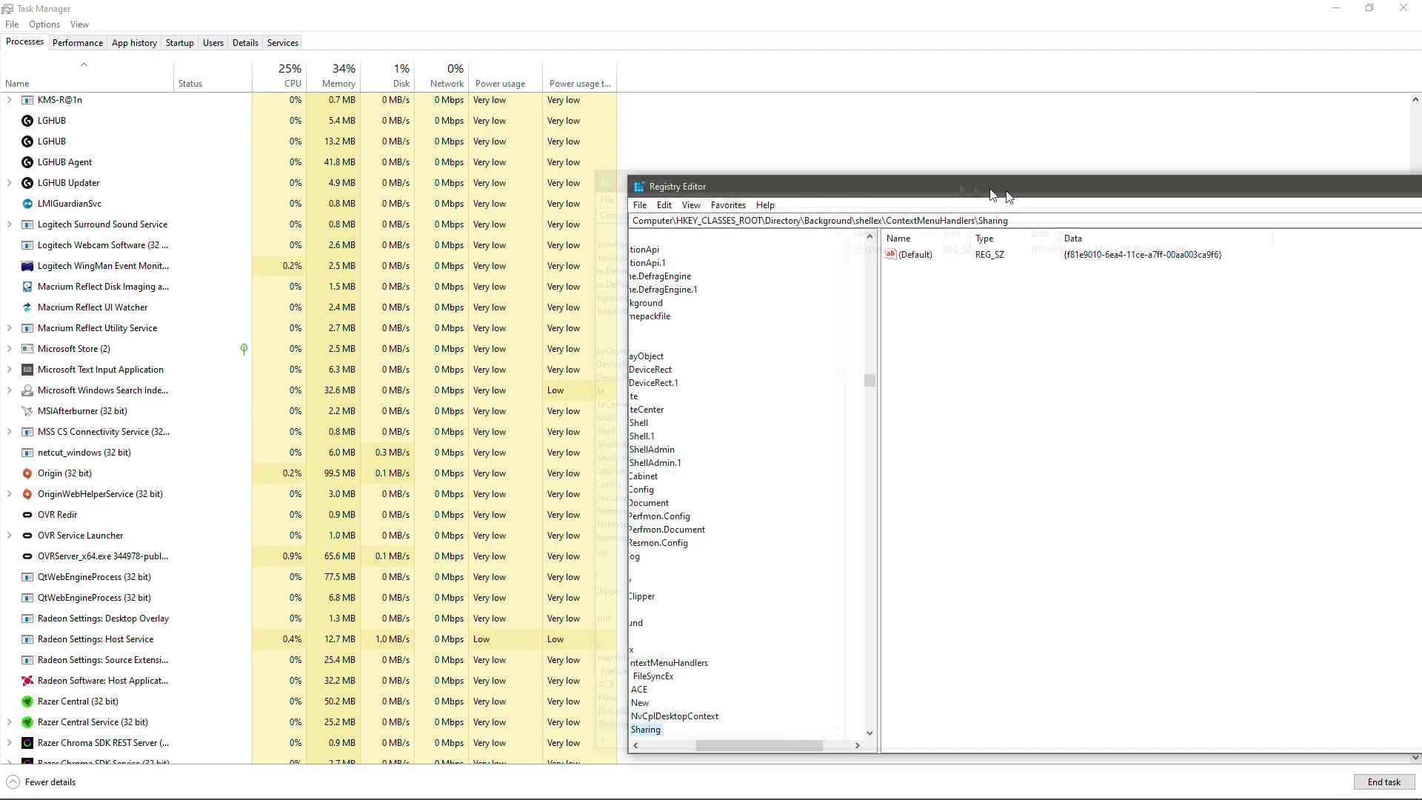
- Resize the Registry Editor window and collapse the HKEY_CLASSES_ROOT branch
drag(993, 191, 675, 127)
drag(447, 676, 394, 677)
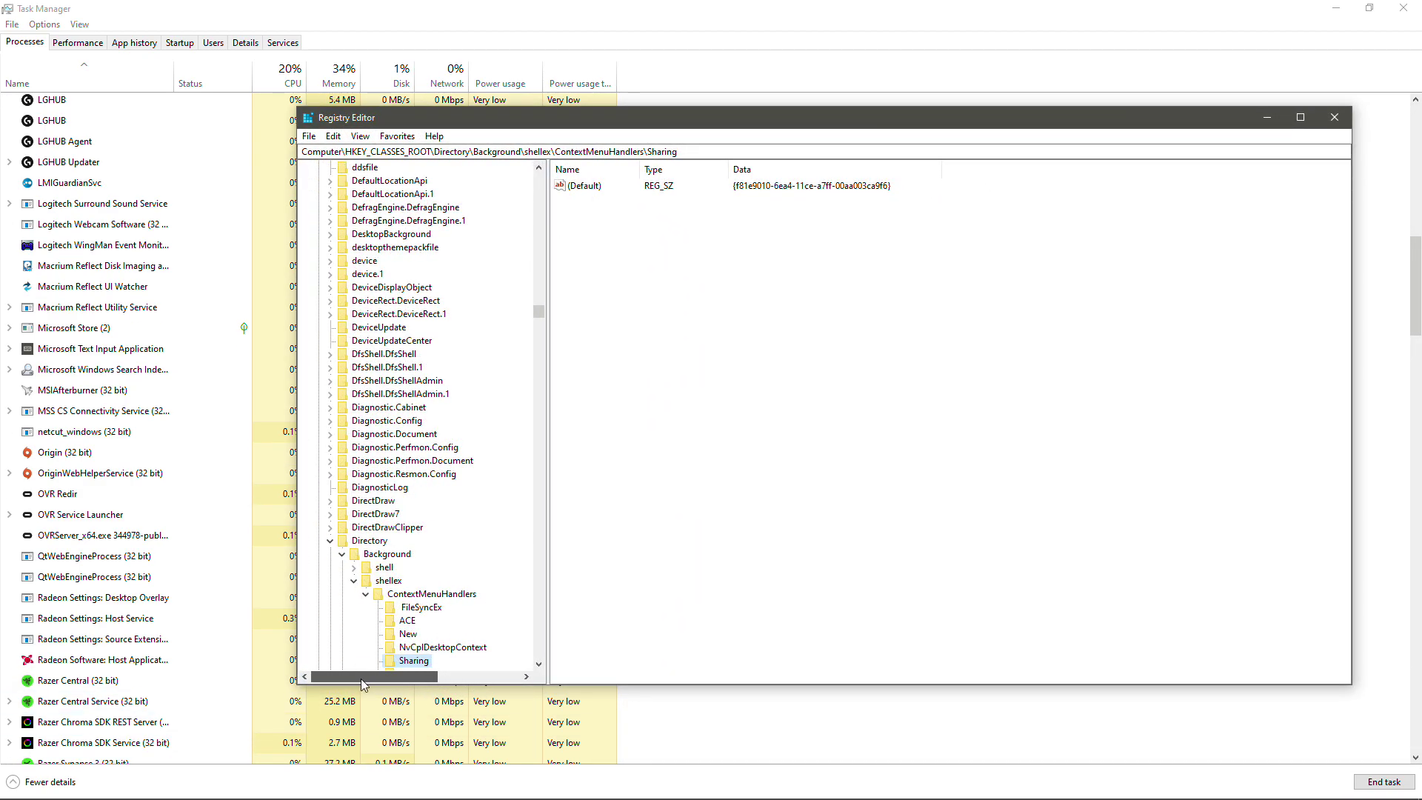
scroll(510, 332, up, 6)
scroll(521, 333, up, 6)
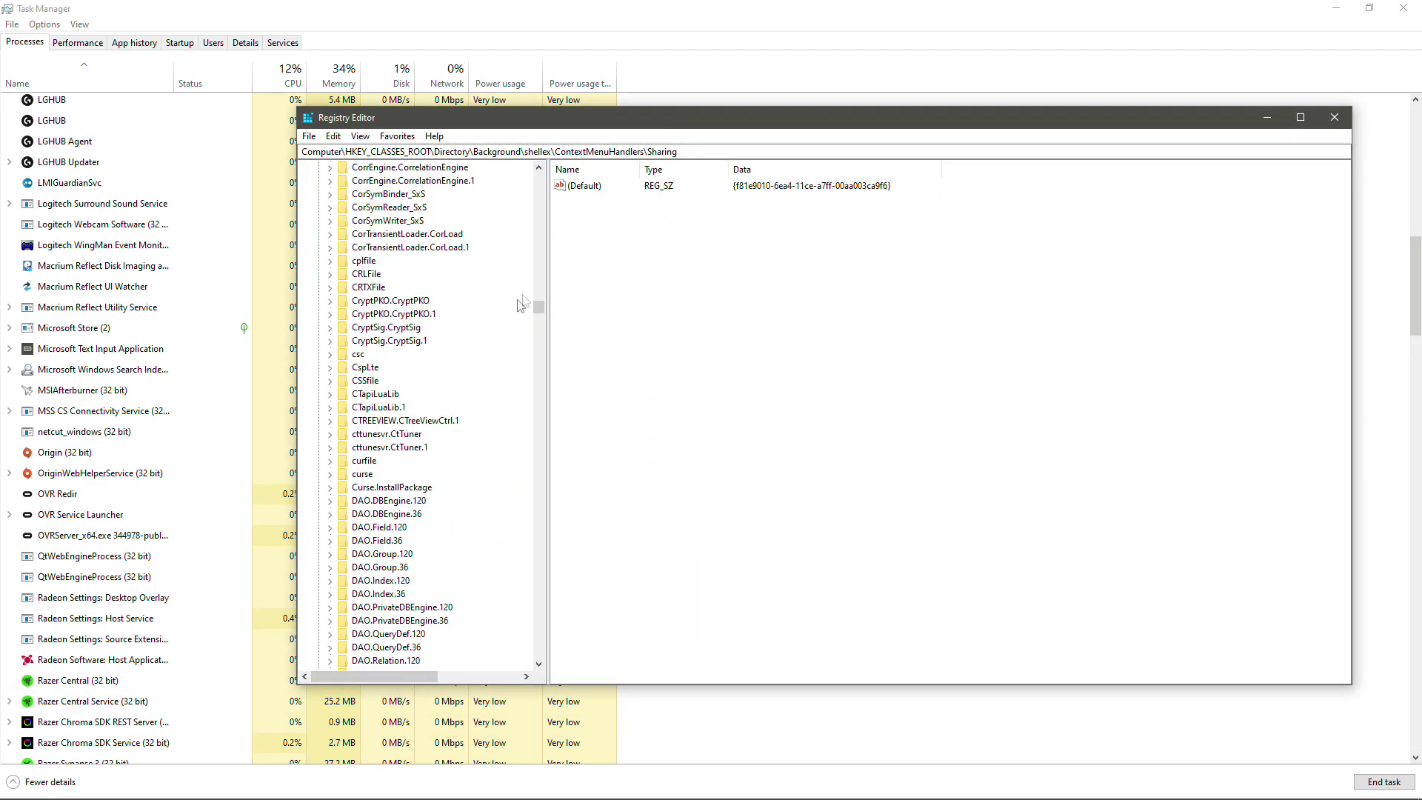
drag(538, 310, 522, 174)
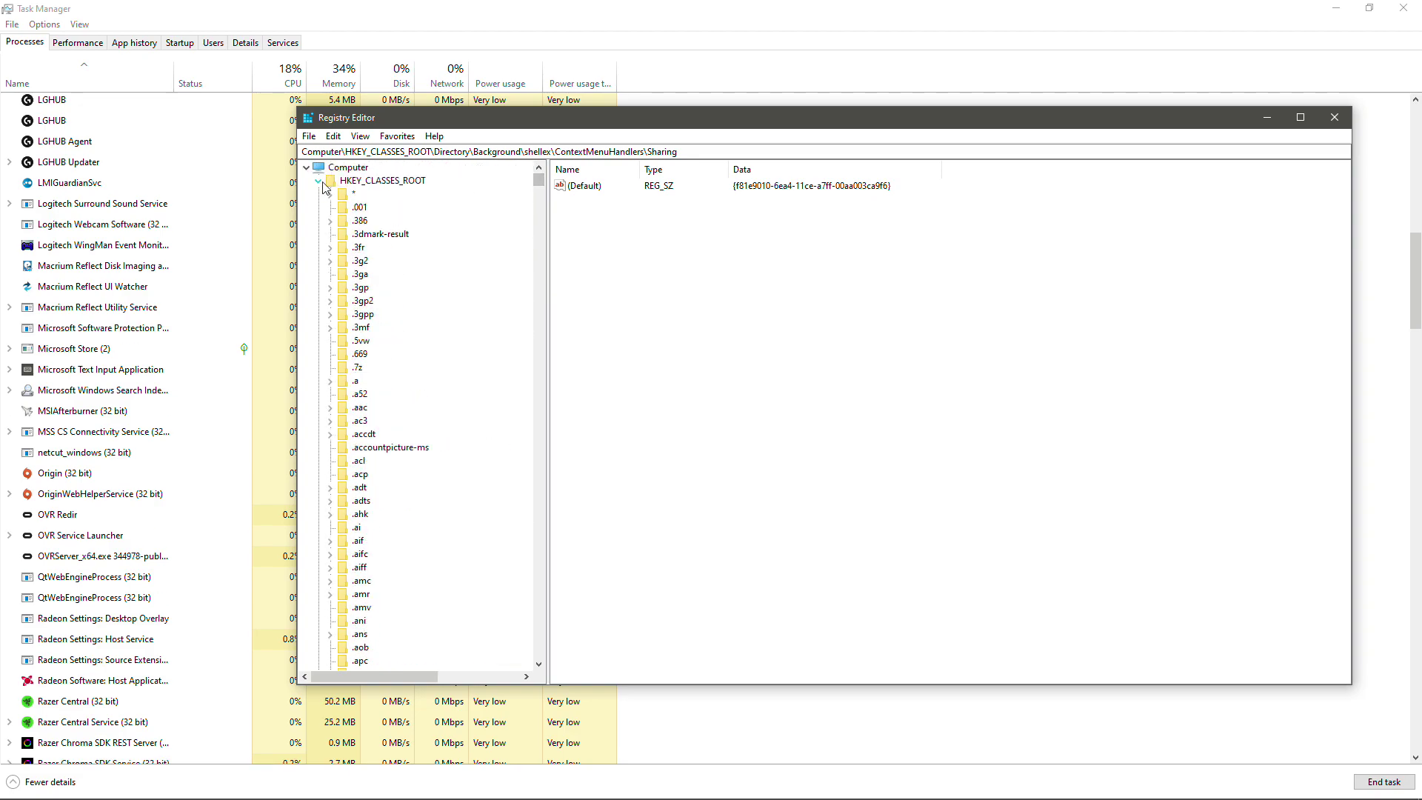
click(317, 181)
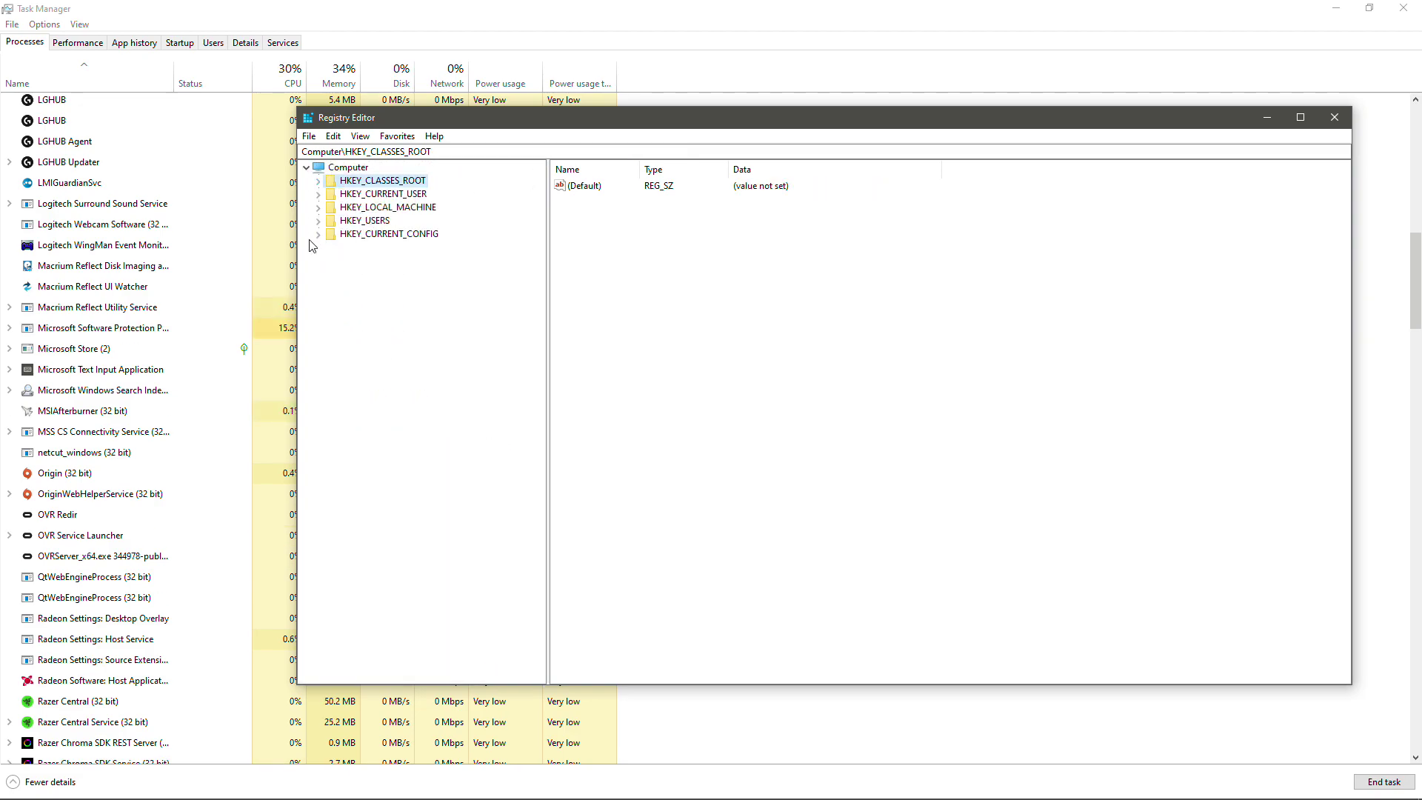
- Expand HKEY_LOCAL_MACHINE > SYSTEM > CurrentControlSet > Services and open the sppsvc key
click(318, 208)
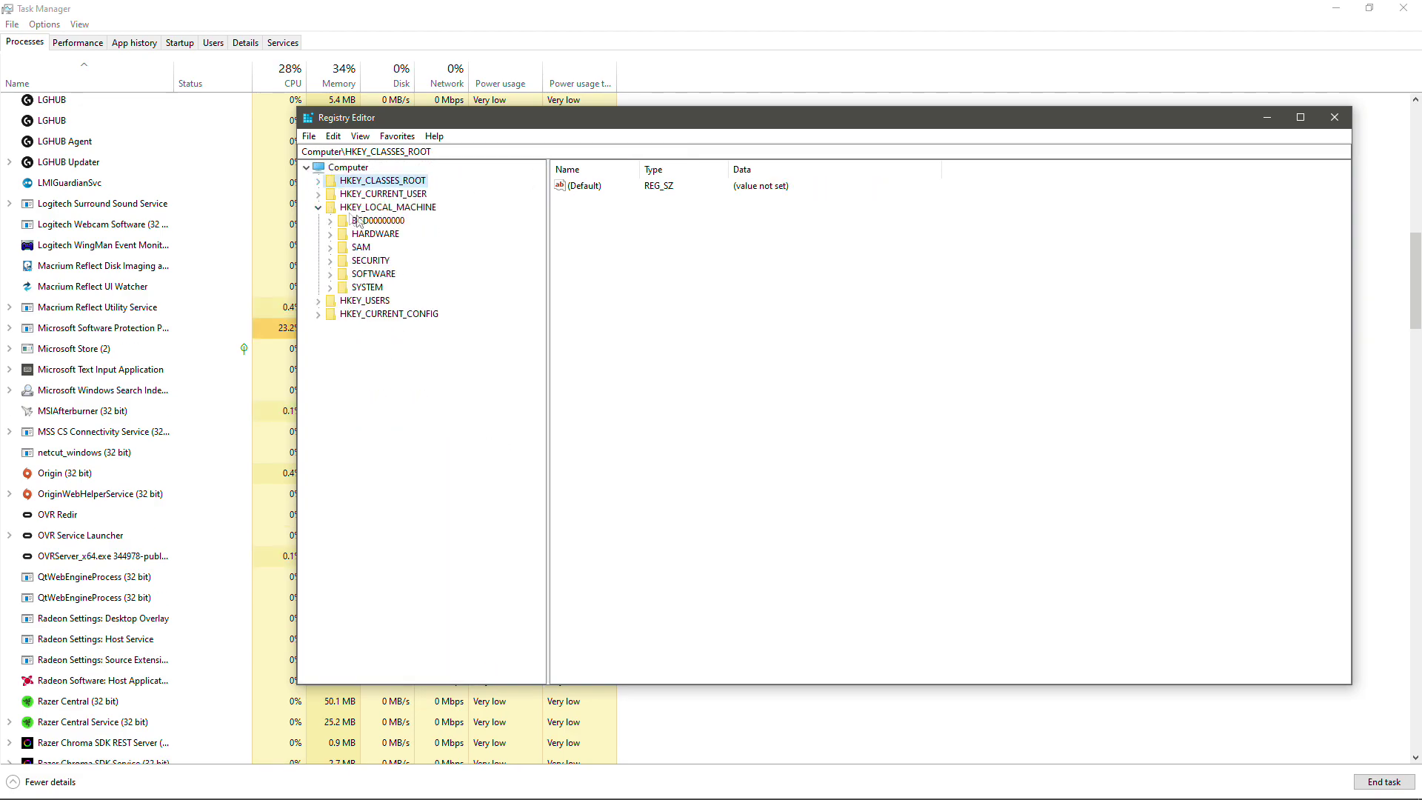
click(330, 288)
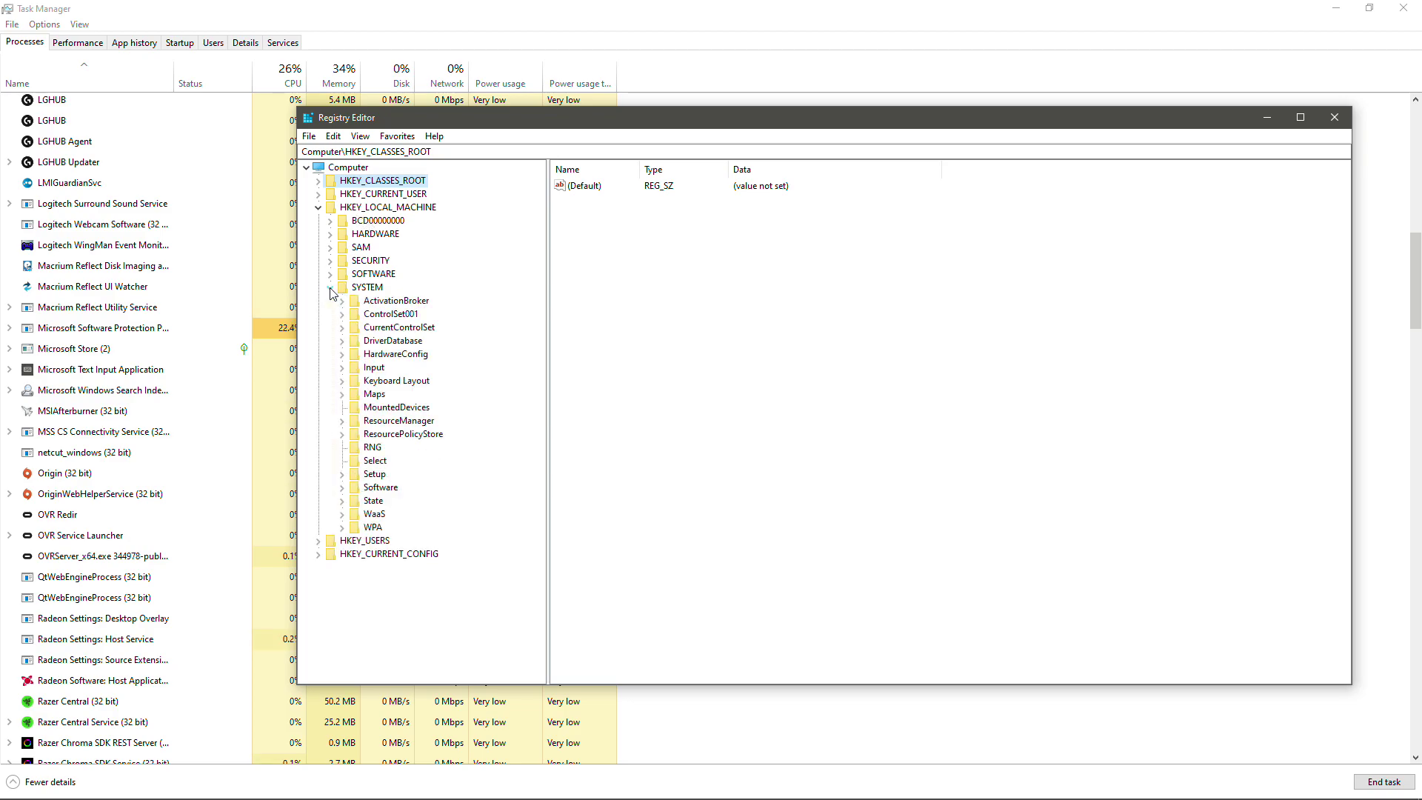
click(342, 328)
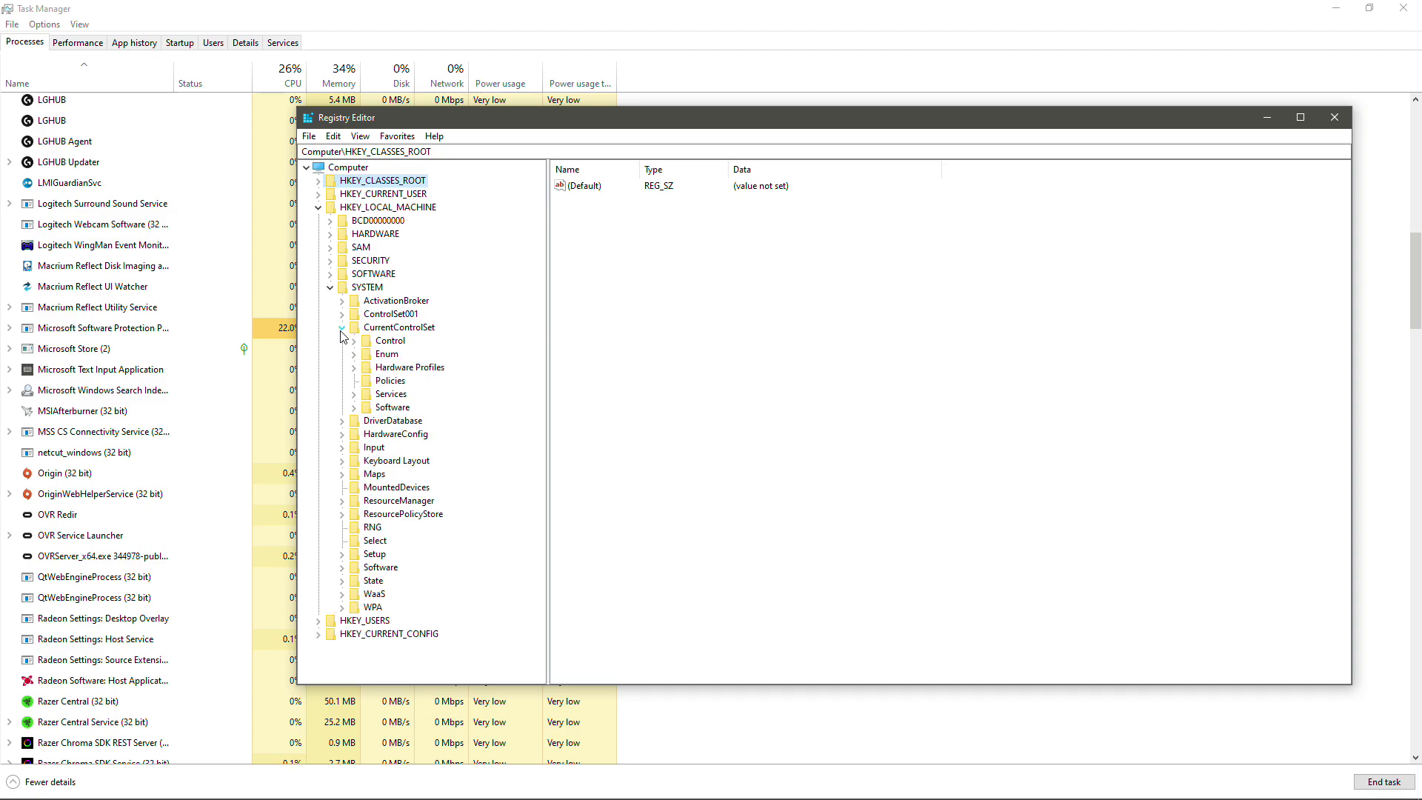
click(355, 396)
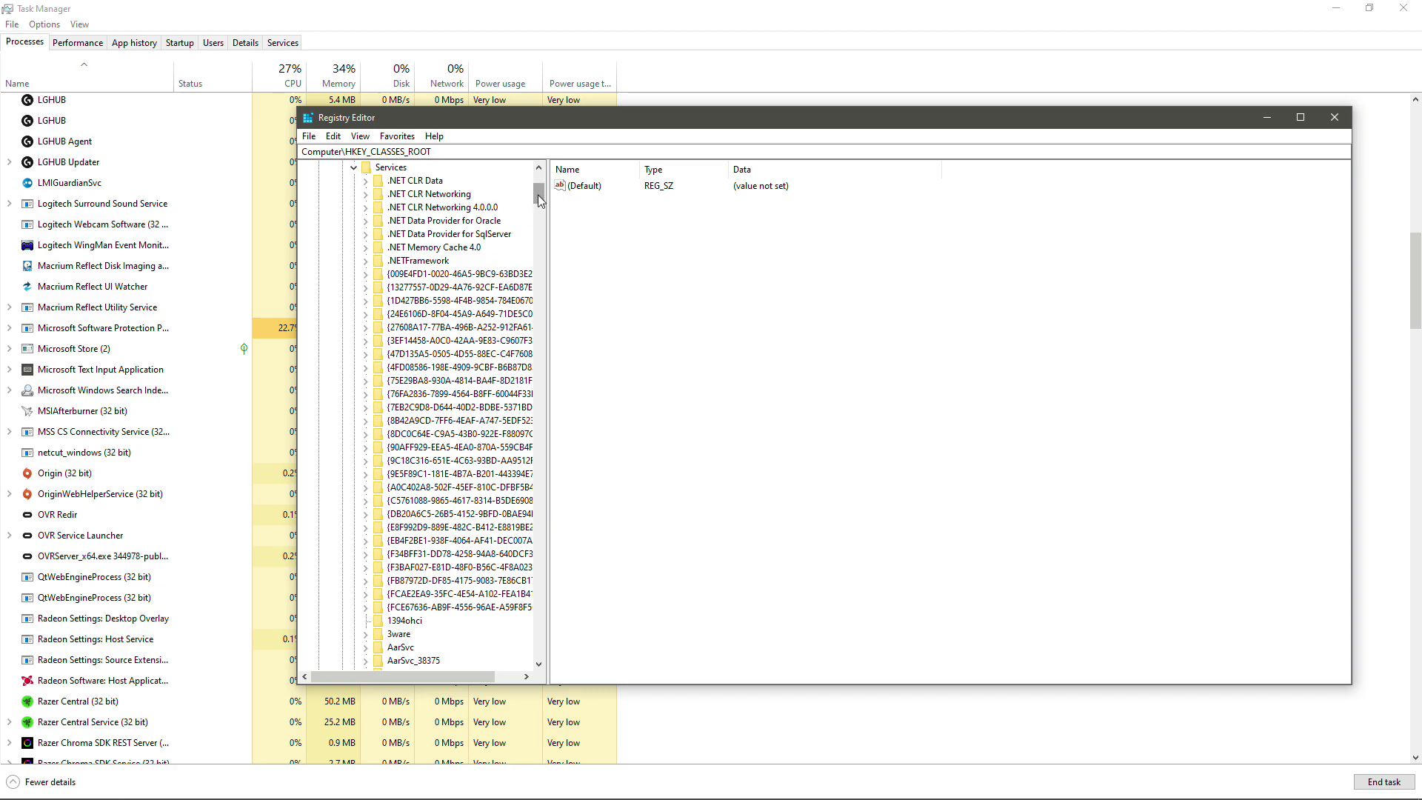
drag(539, 198, 544, 523)
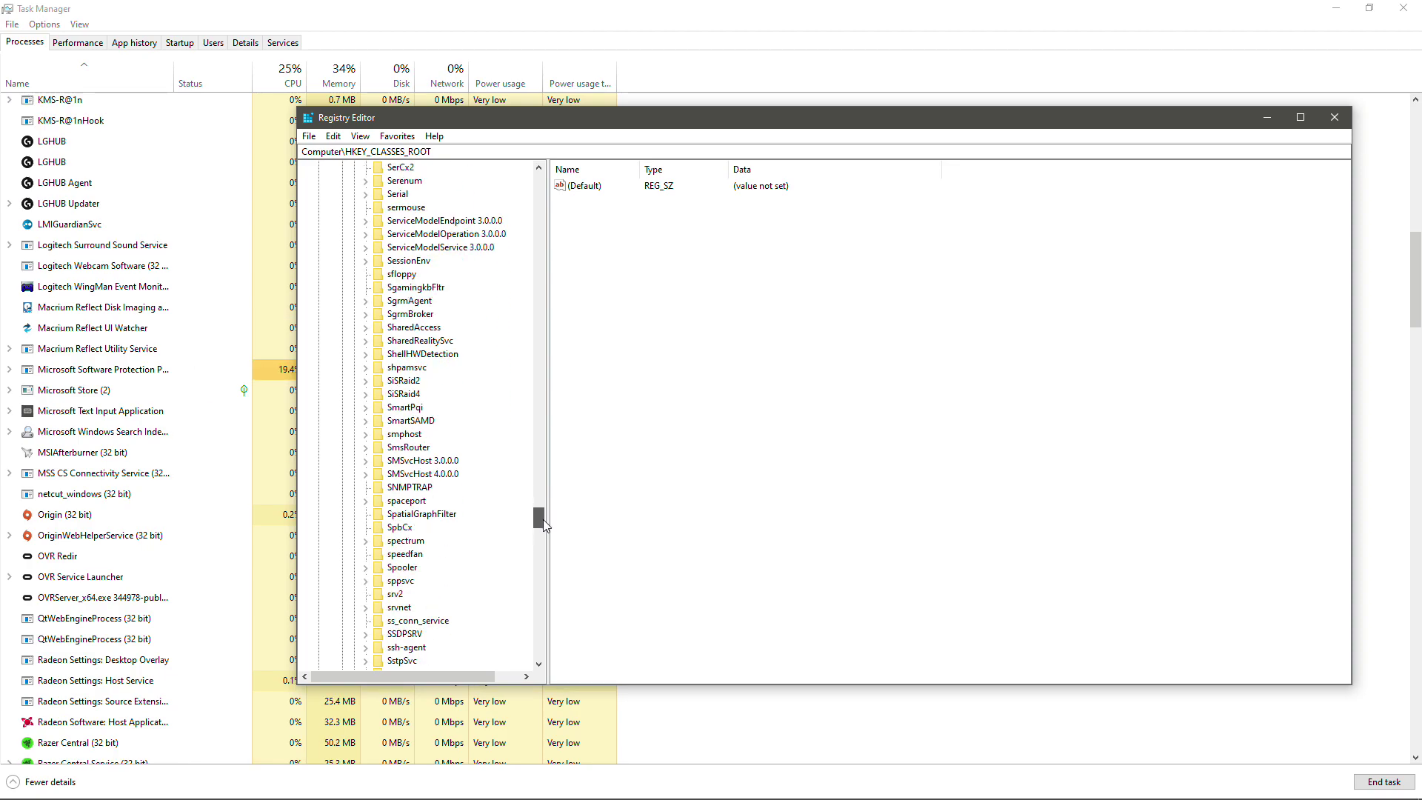
drag(540, 521, 542, 527)
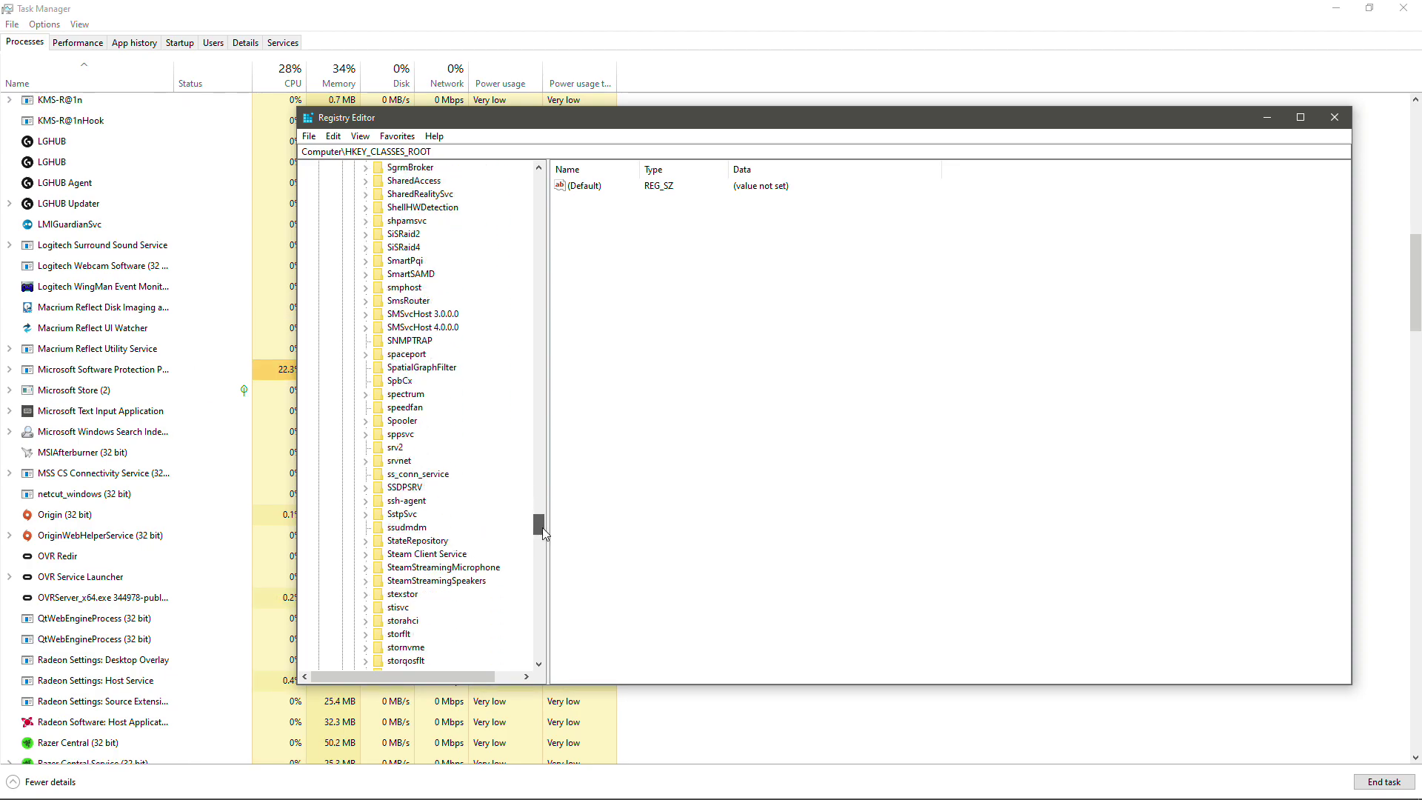
click(404, 435)
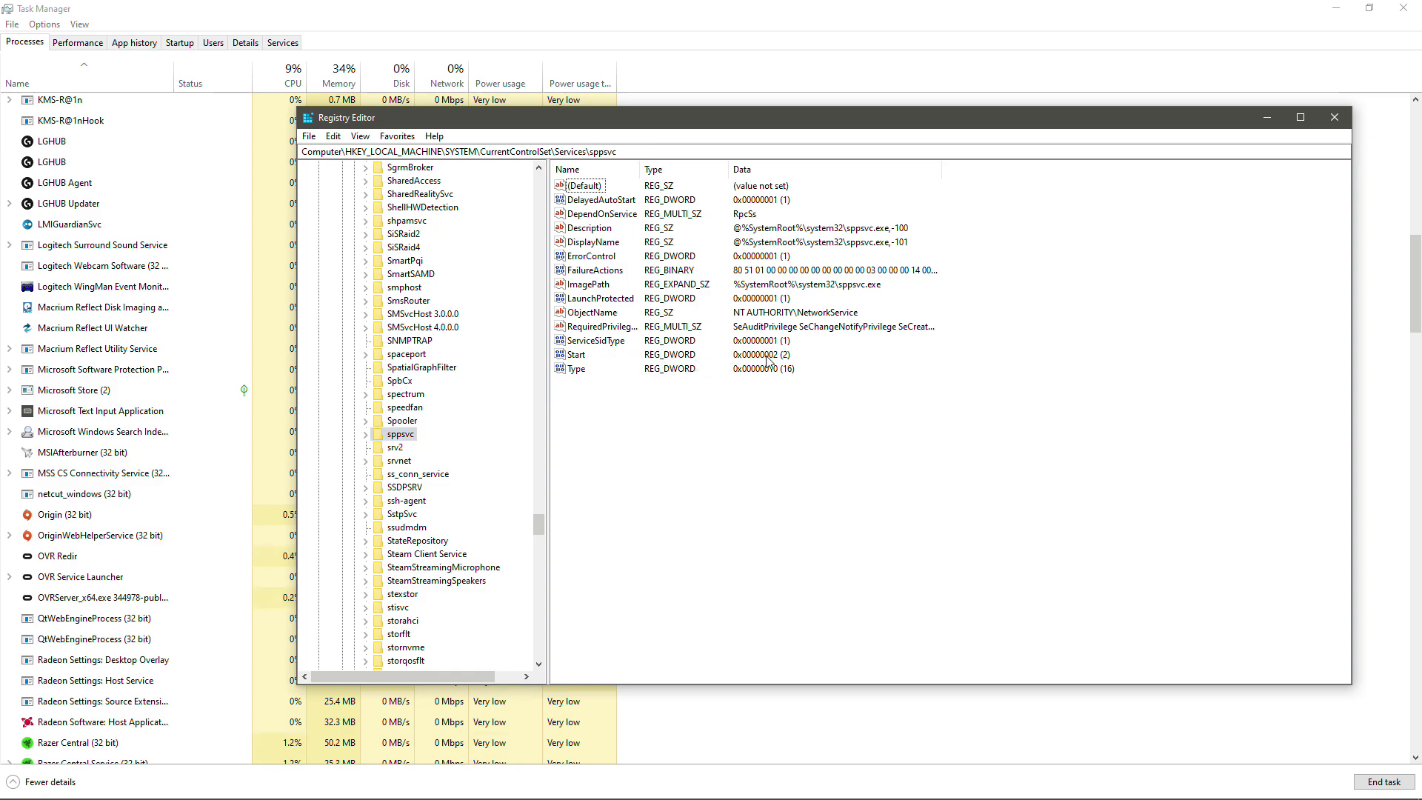
- Edit the sppsvc Start value, changing its data from 2 to 4
click(580, 356)
double_click(581, 358)
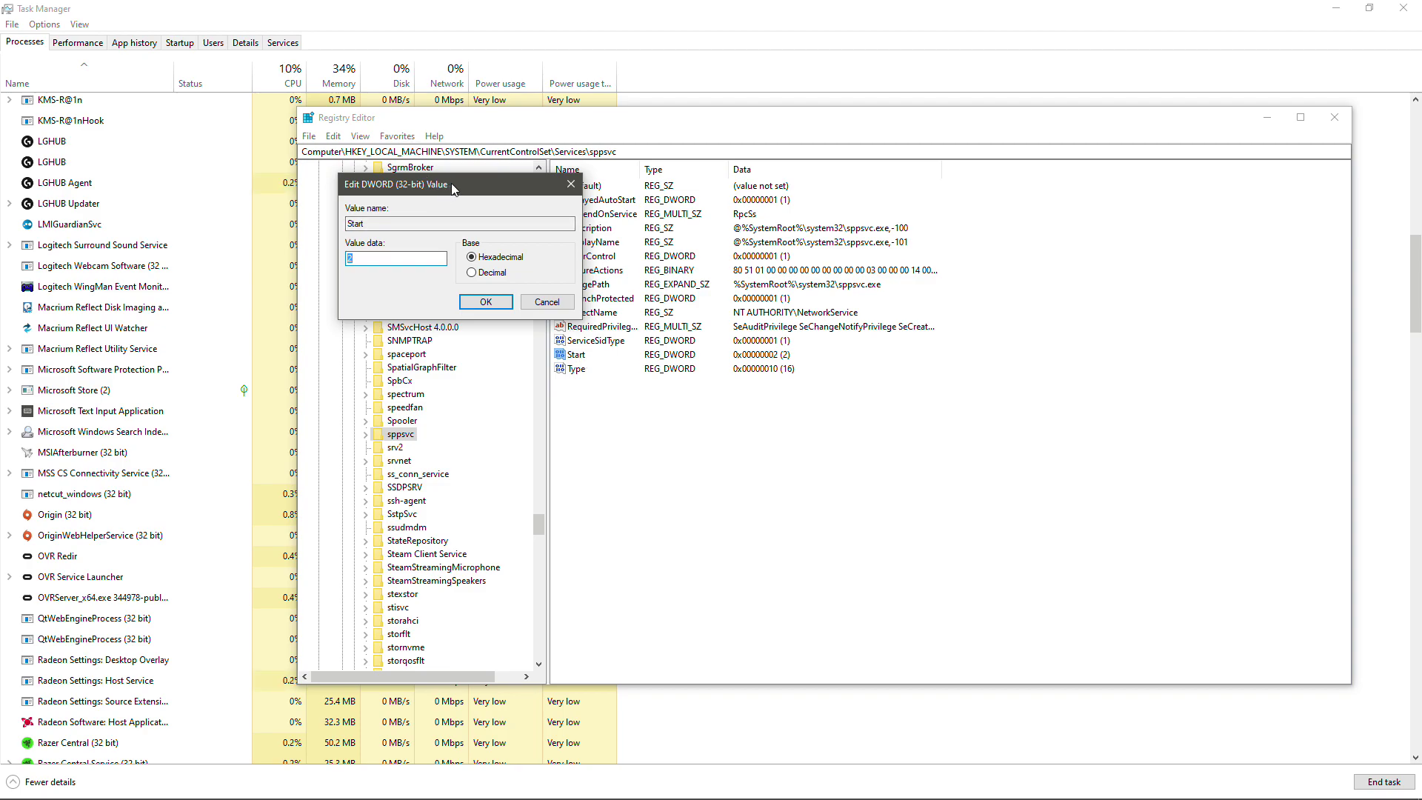
drag(453, 185, 970, 335)
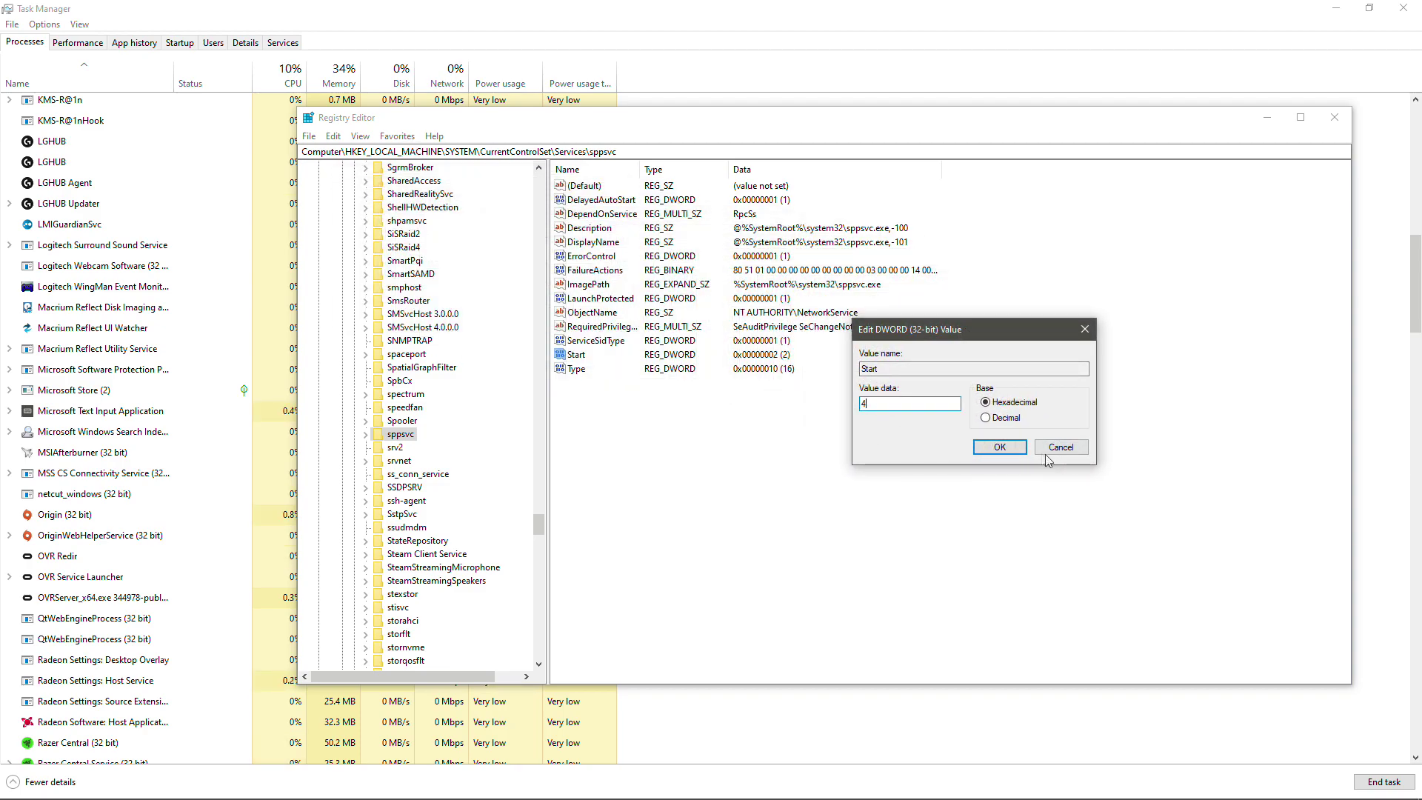
click(1000, 447)
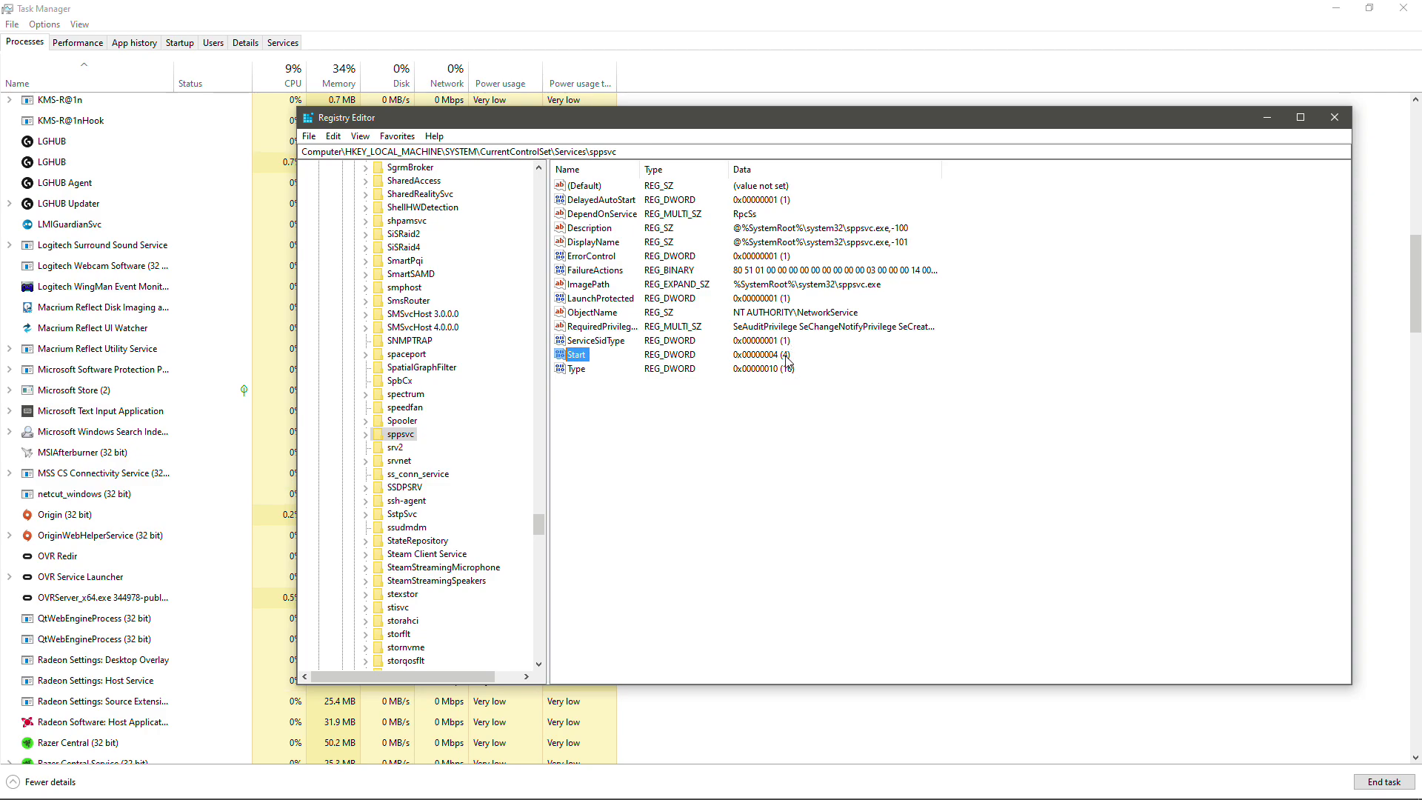
- Close Registry Editor and scroll Task Manager's process list back to the top
click(1334, 120)
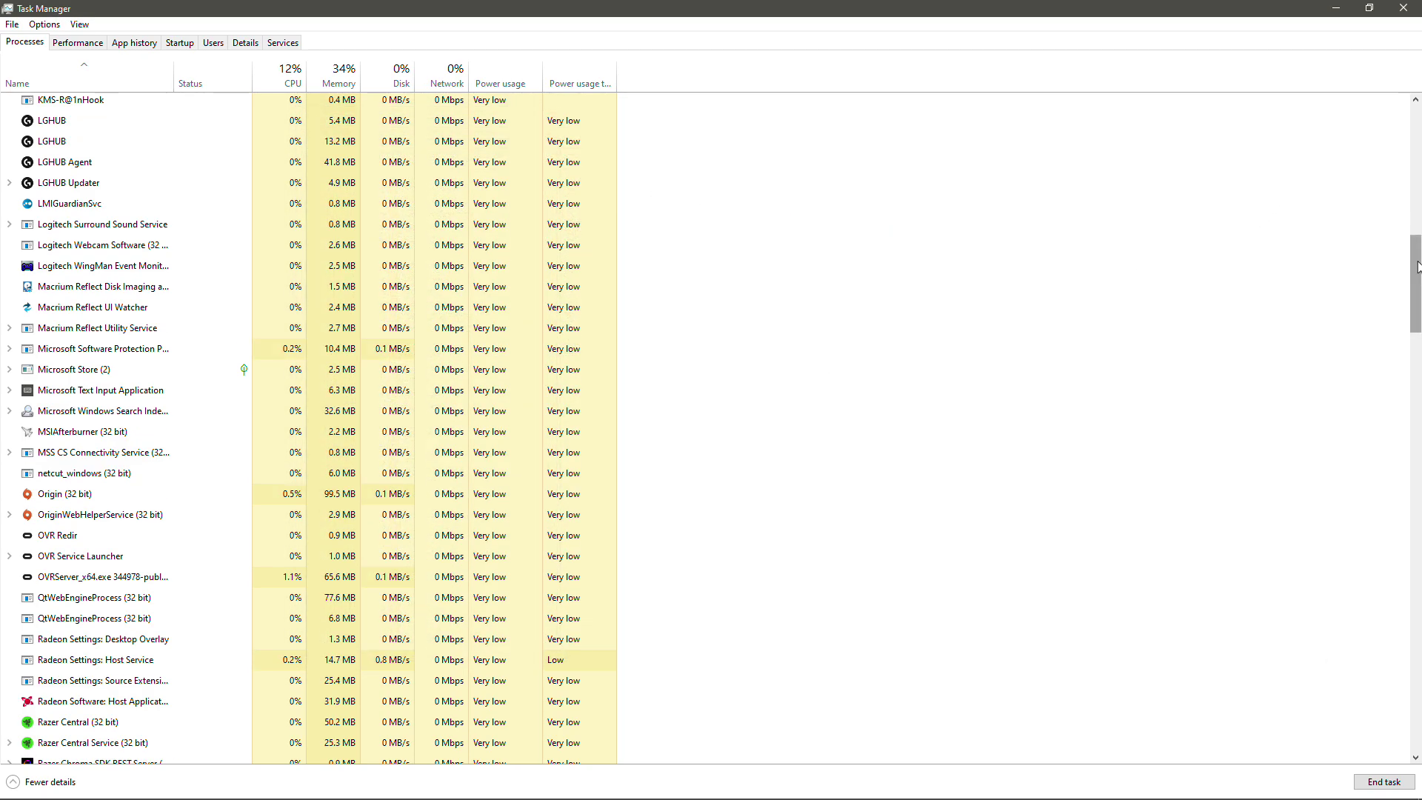
drag(1415, 256, 1417, 122)
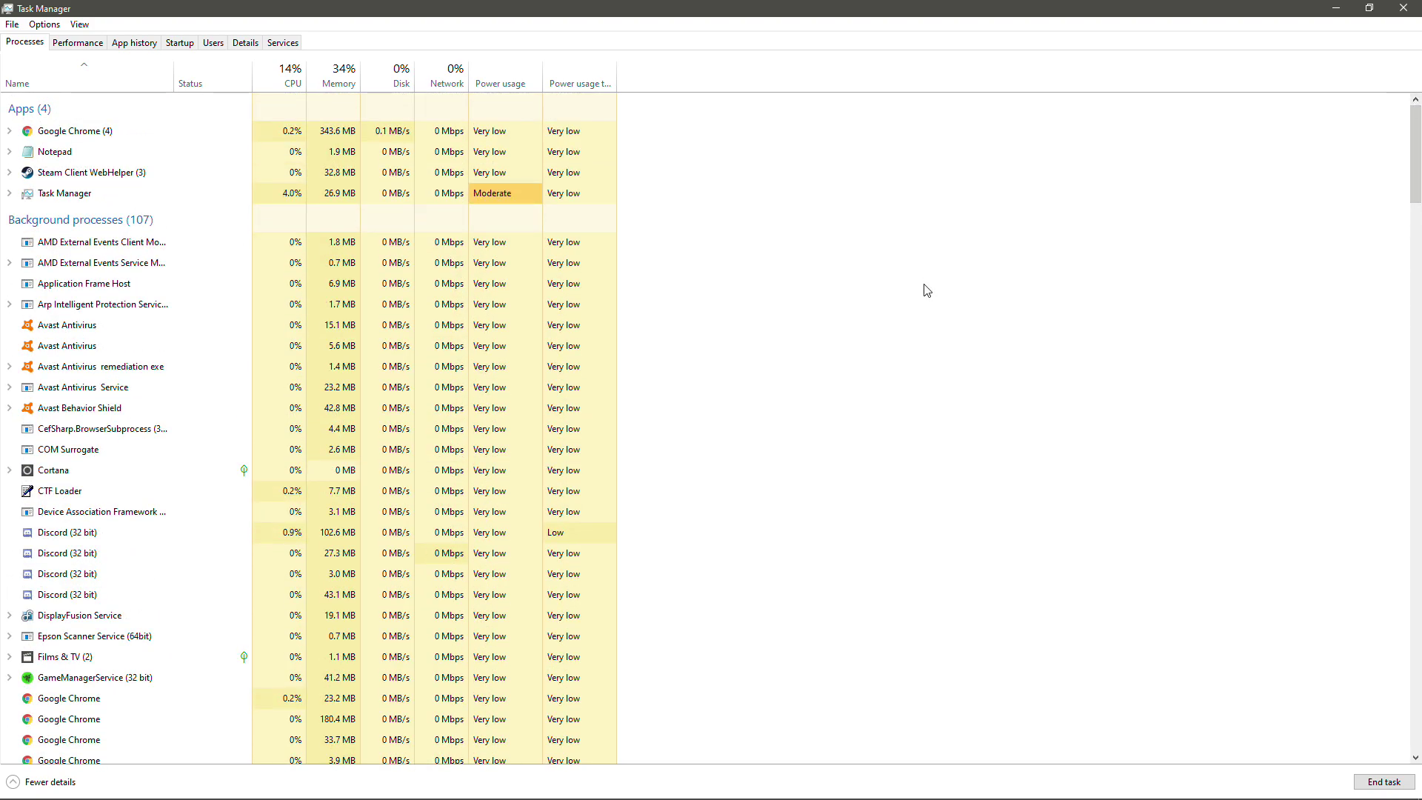